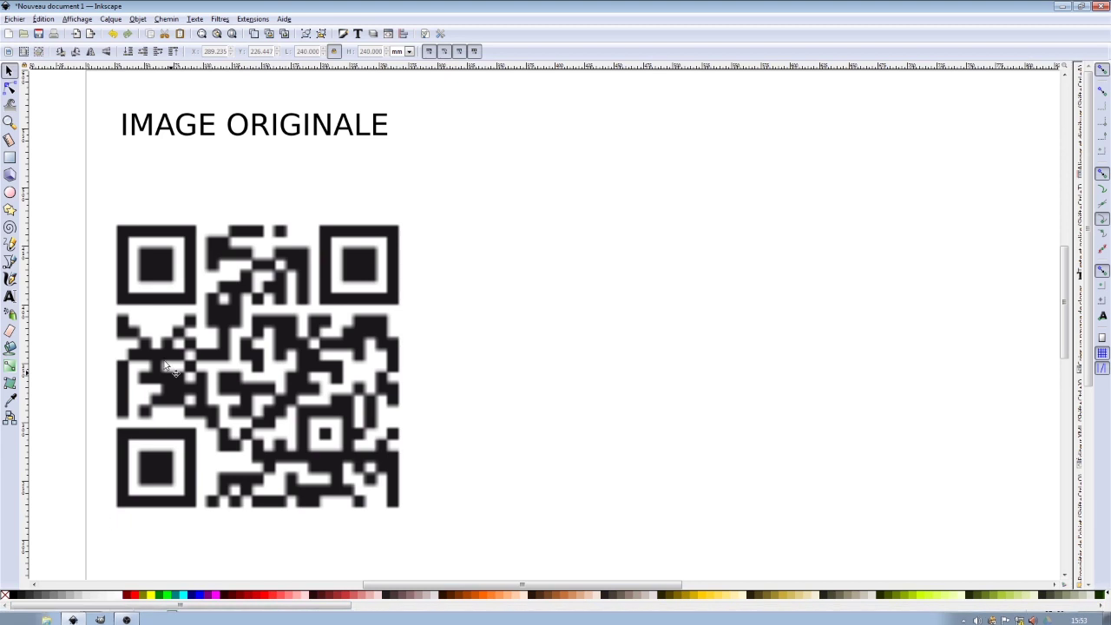
Select the QR code bitmap under the IMAGE ORIGINALE title with the Selector tool
left_click(224, 291)
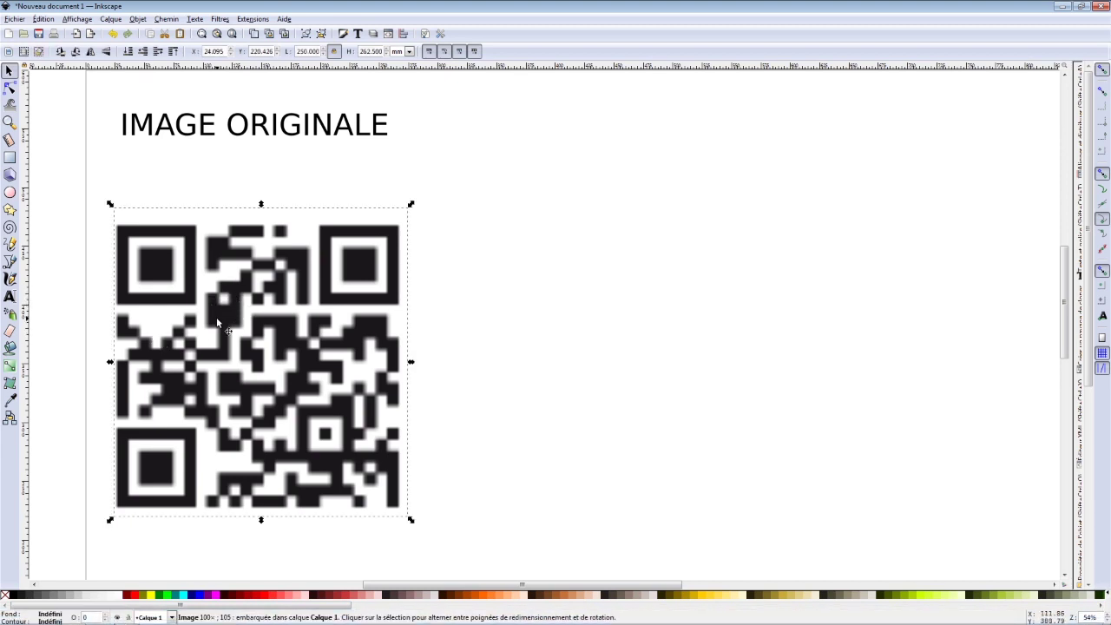
left_click(256, 136)
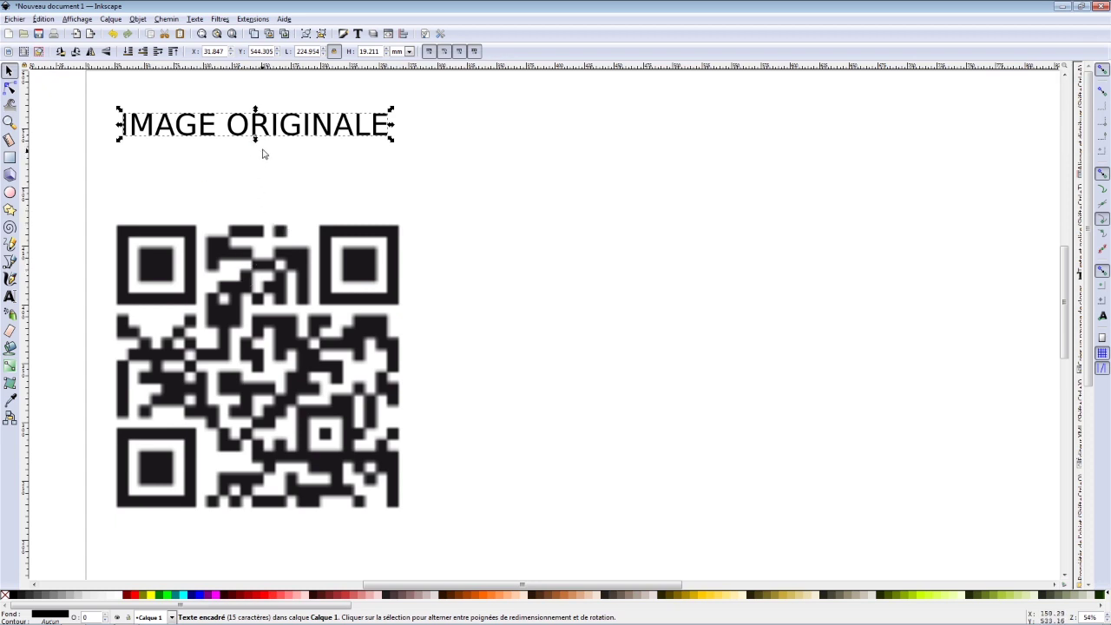
left_click(236, 254)
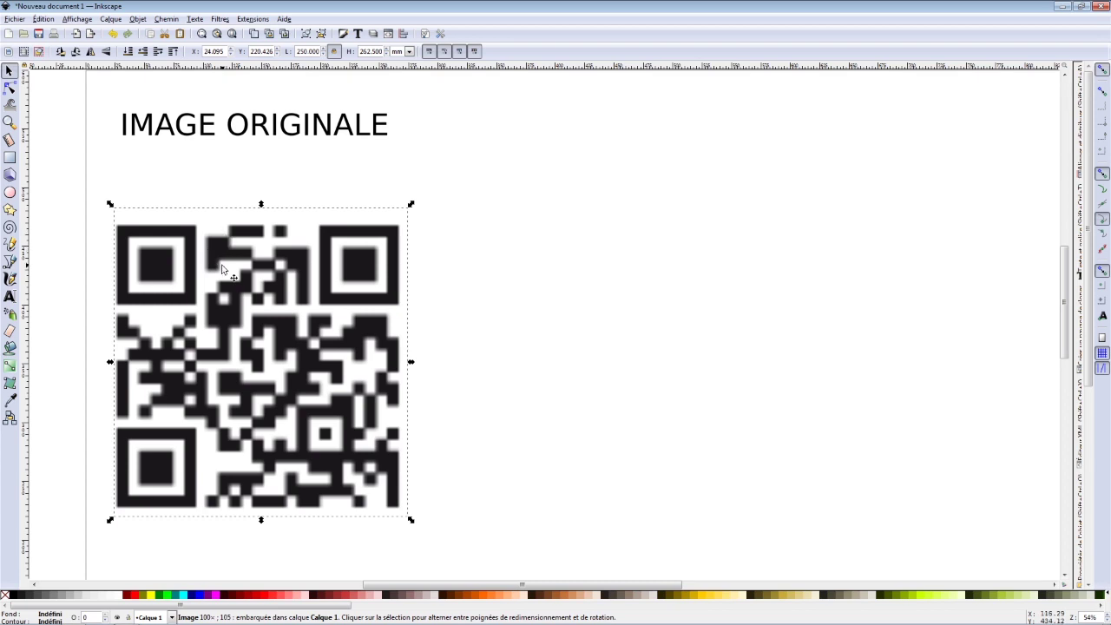
Open the Vectoriser un objet matriciel dialog from the Chemin menu, then move and shrink it
left_click(164, 19)
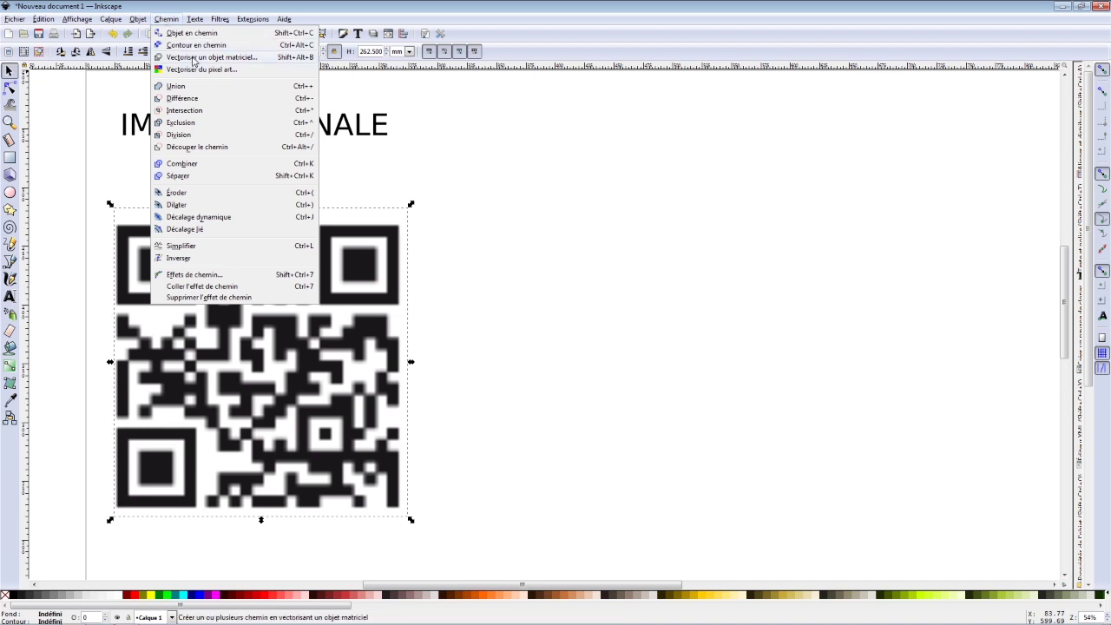
left_click(194, 59)
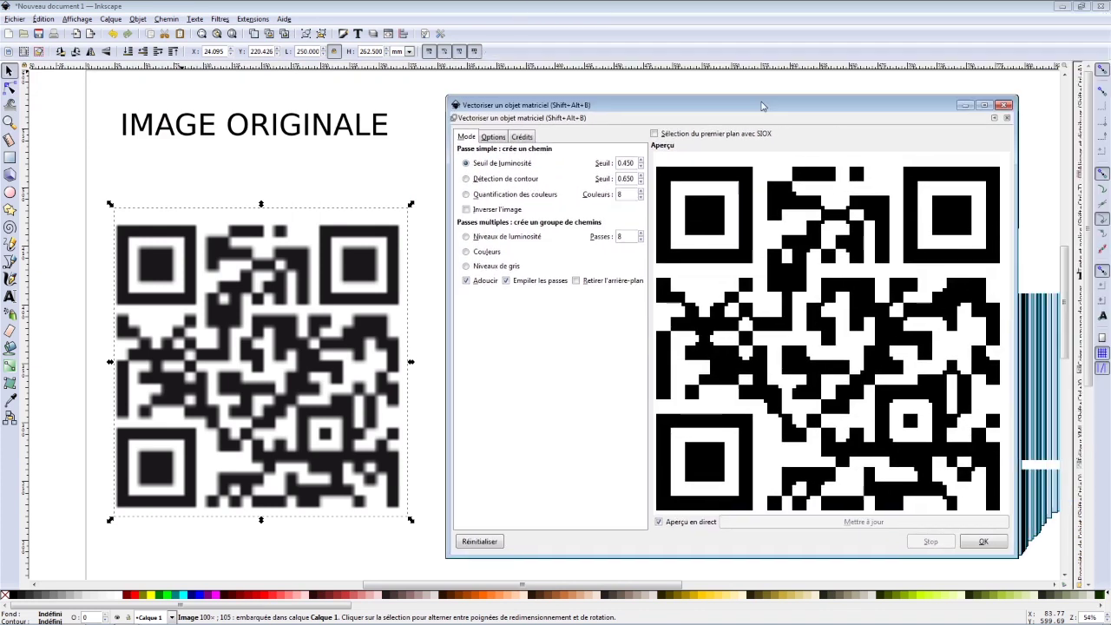
left_click_drag(823, 43, 732, 97)
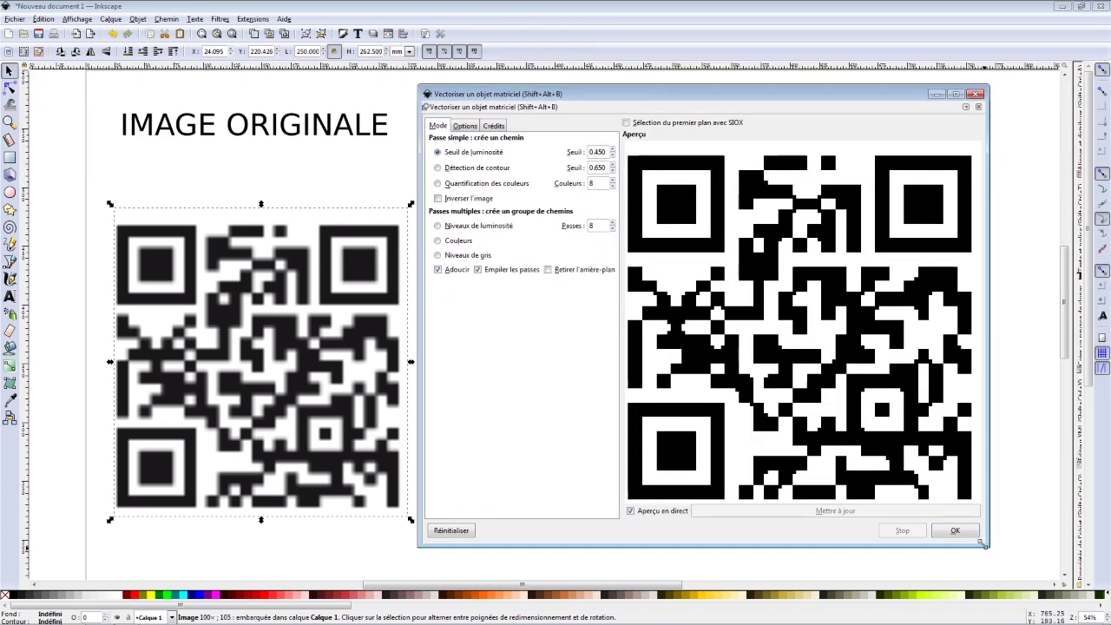
mouse_move(984, 545)
left_mouse_down()
mouse_move(832, 448)
mouse_move(751, 350)
left_mouse_up()
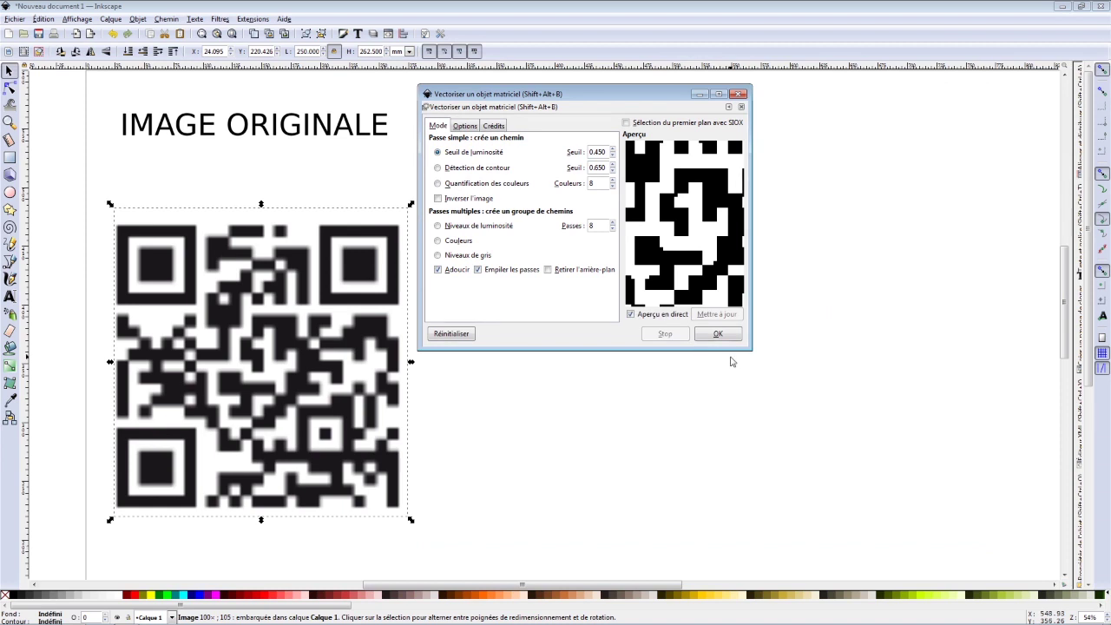
Enlarge the trace dialog and turn on Aperçu en direct for a large preview of the QR code
left_click(632, 314)
left_click(631, 315)
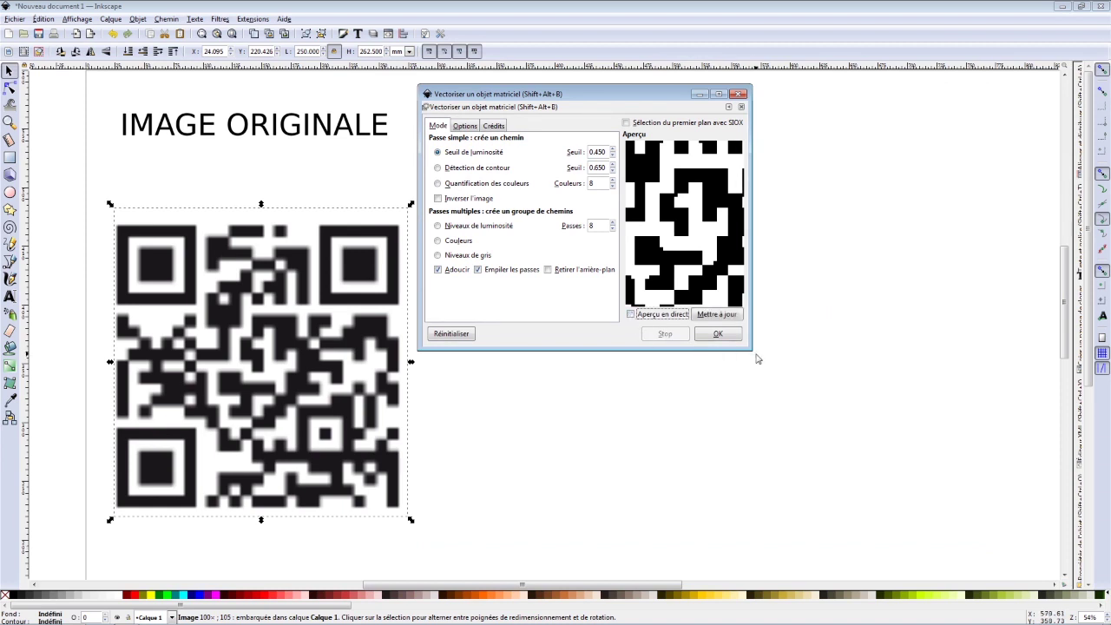
left_click_drag(751, 351, 847, 380)
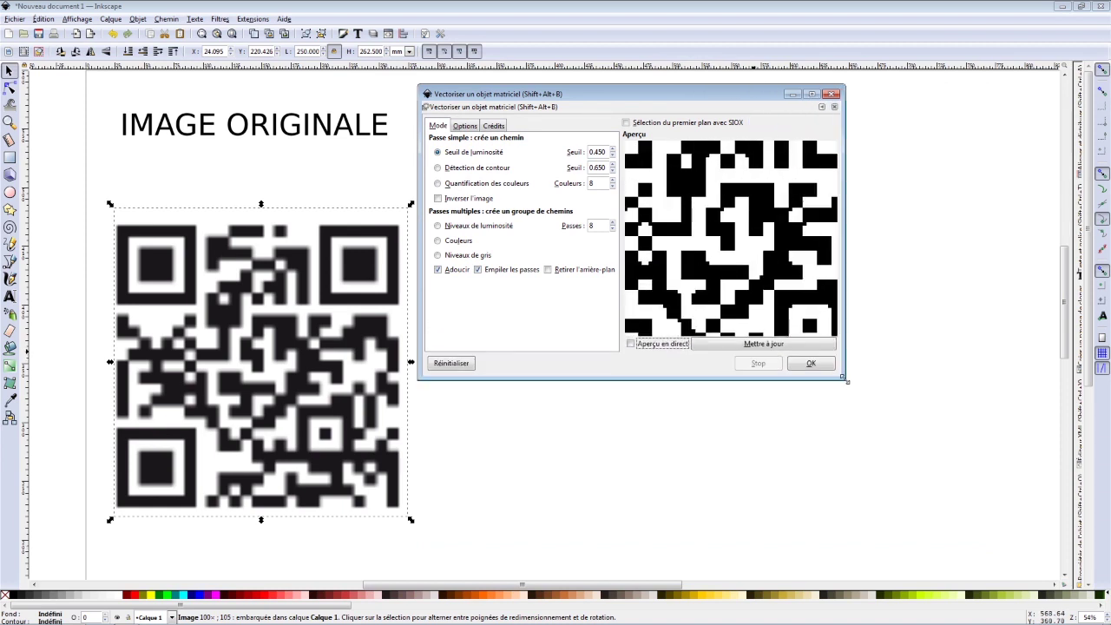
left_click(631, 345)
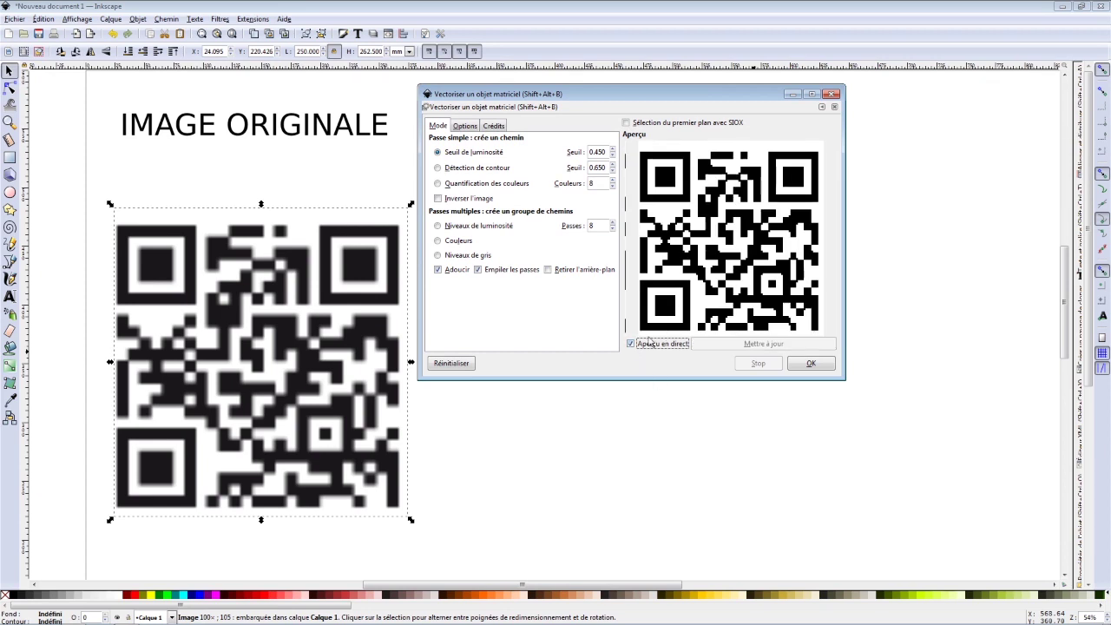
left_click(632, 344)
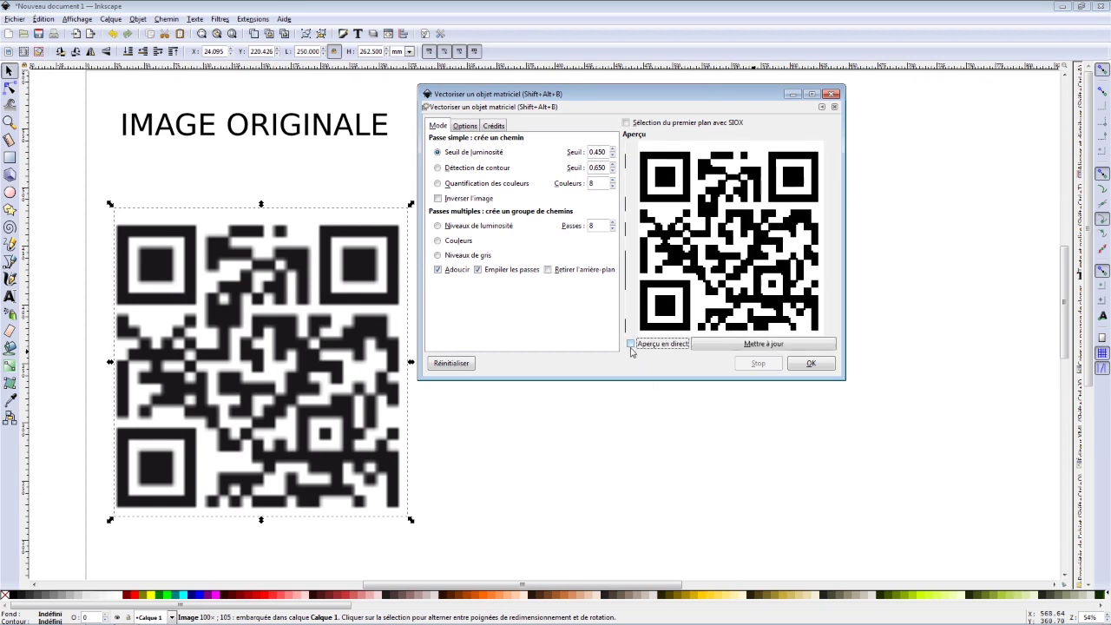
left_click(632, 345)
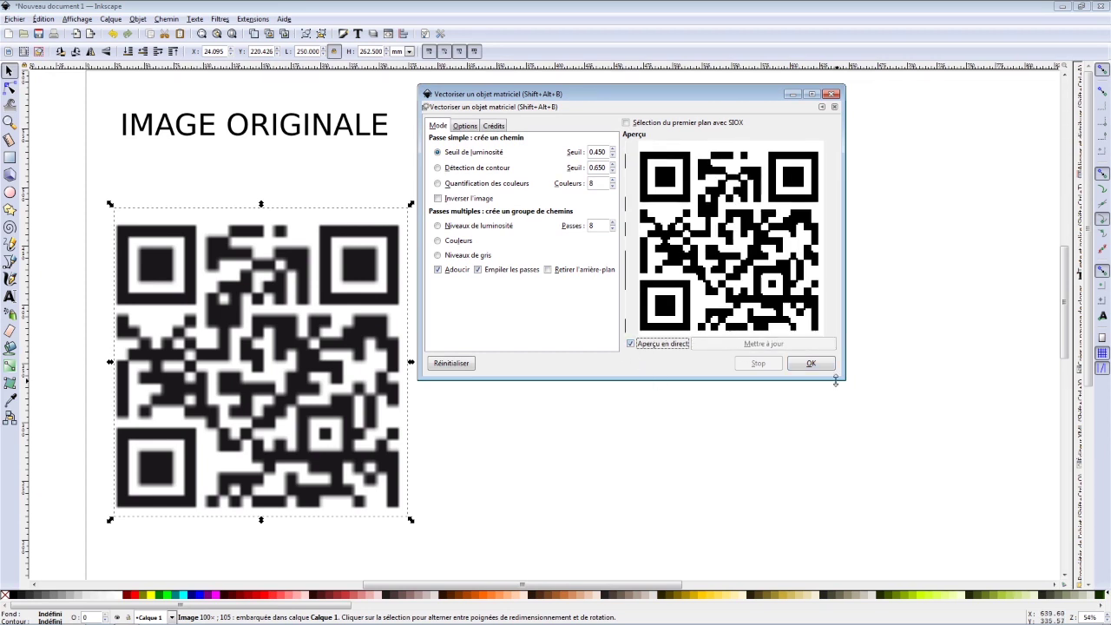
left_click_drag(845, 380, 1067, 556)
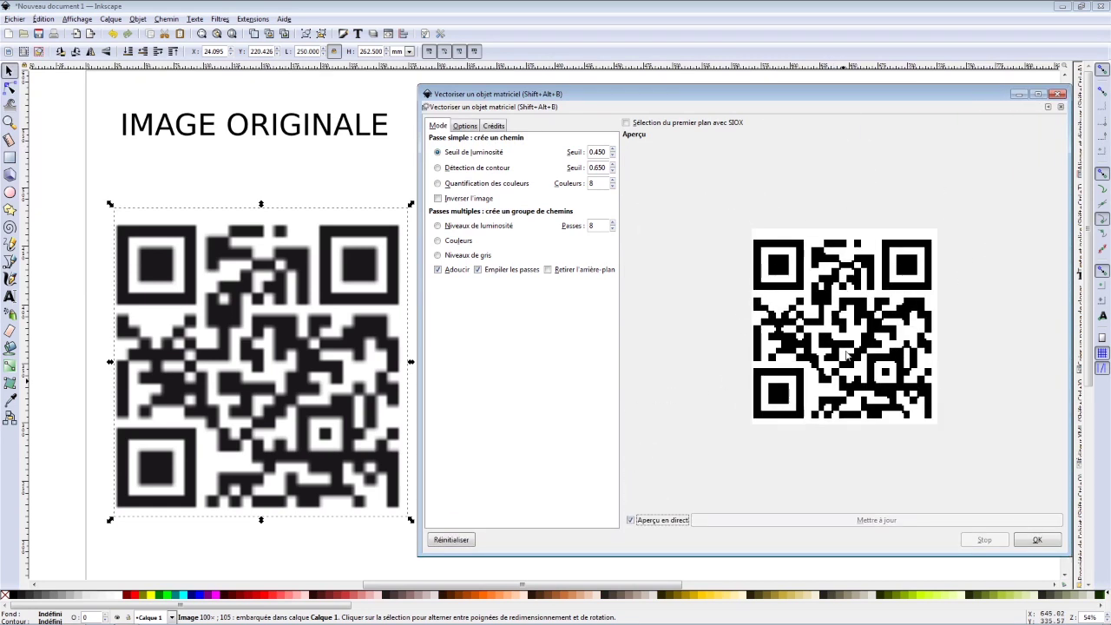
left_click(630, 520)
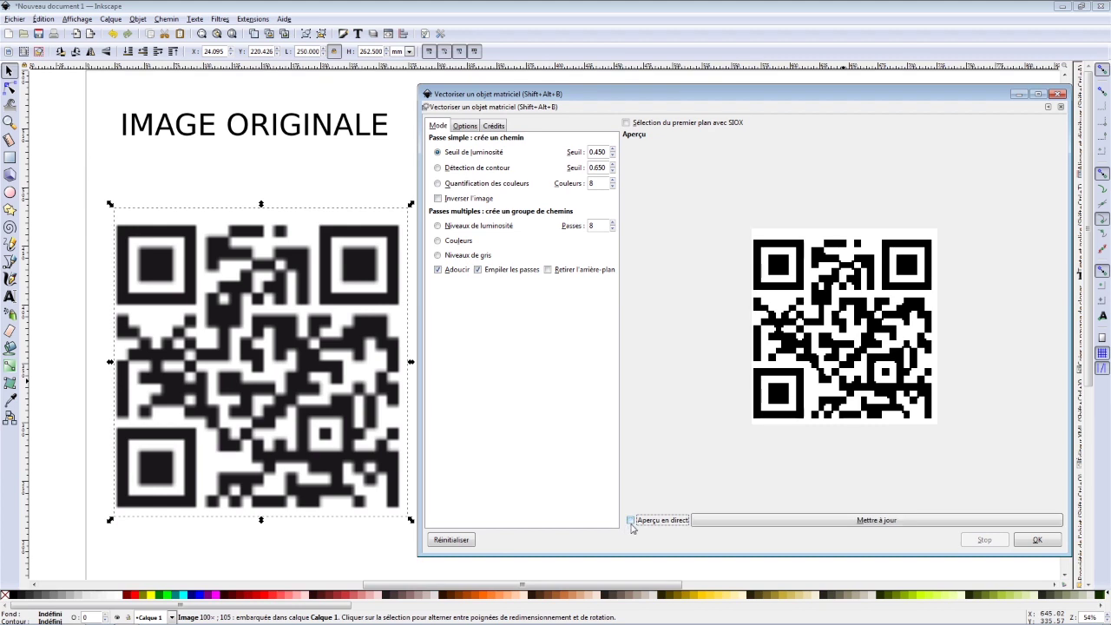
left_click(630, 520)
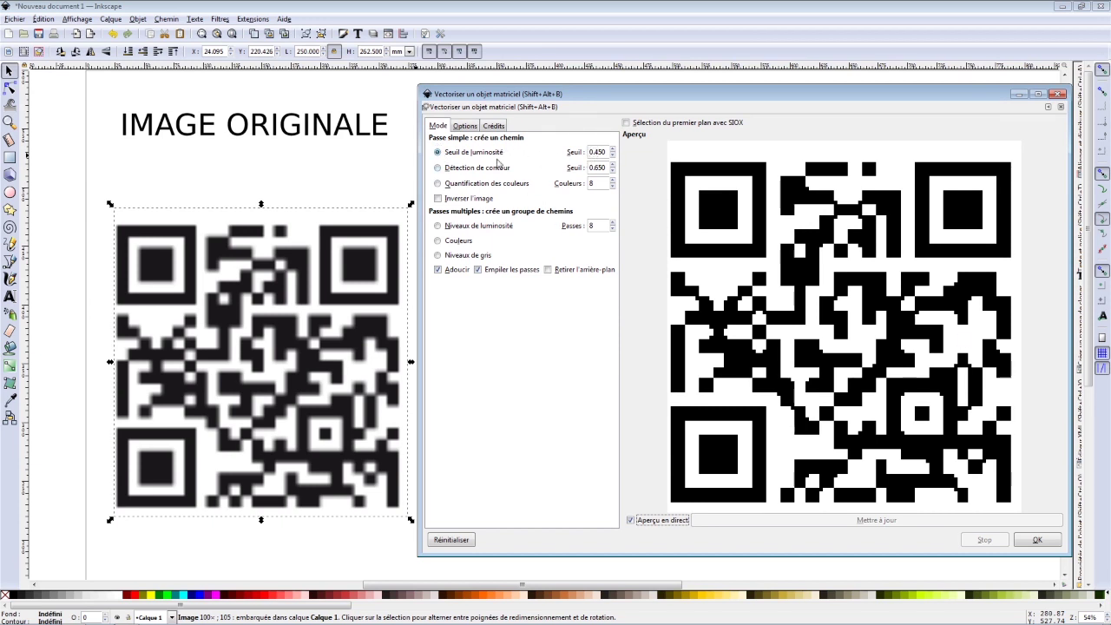
Trace the QR bitmap at Seuil de luminosité 0.450, producing a 406-node path
left_click(473, 128)
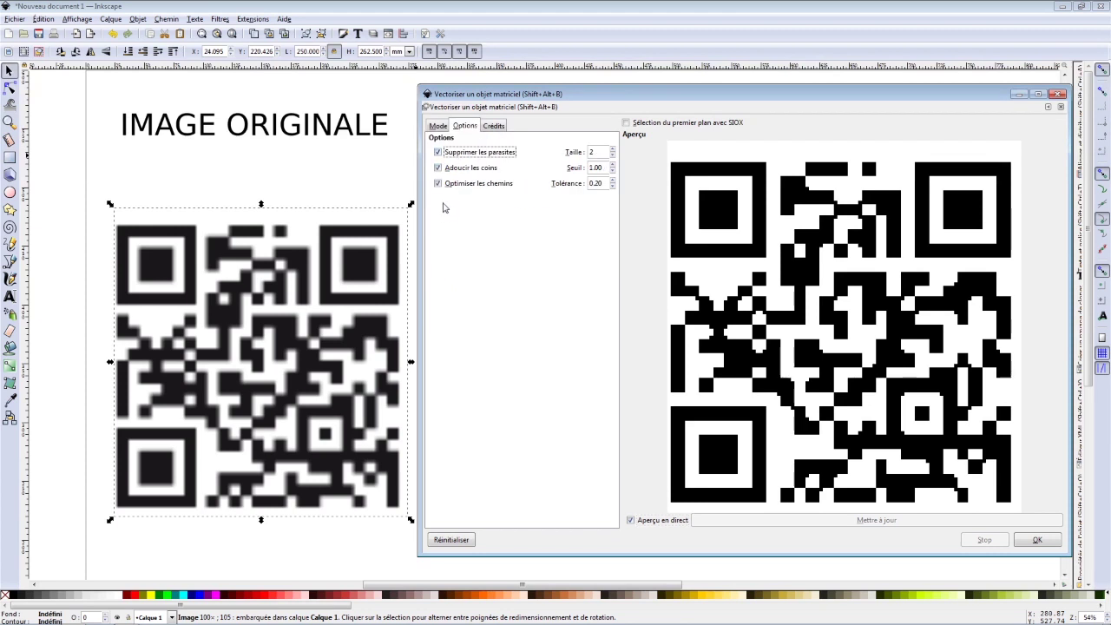
left_click(437, 126)
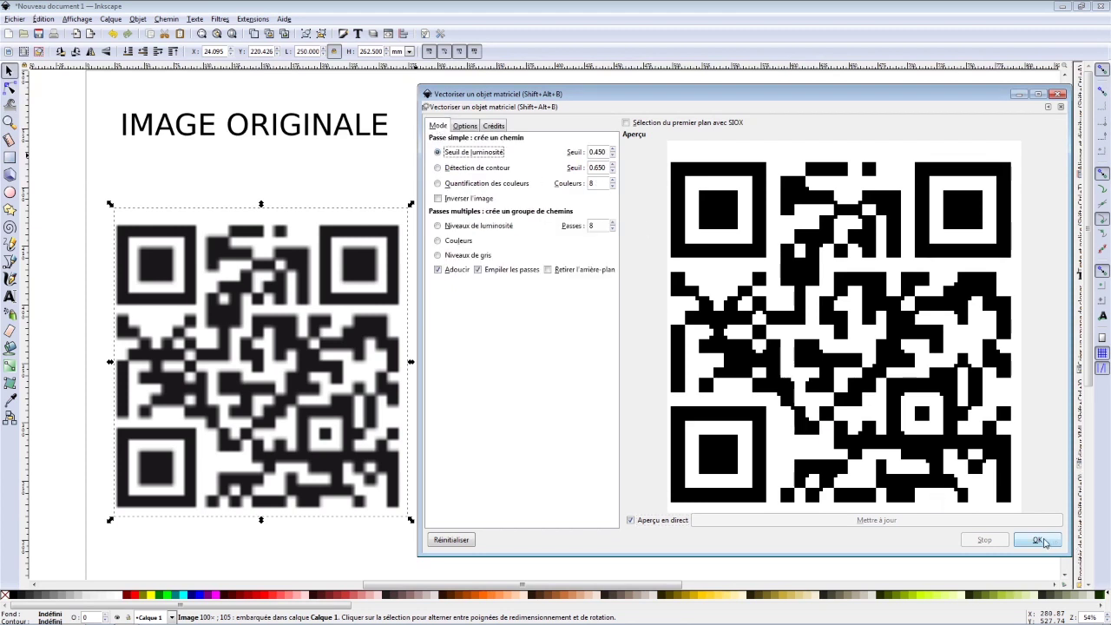
left_click(1038, 541)
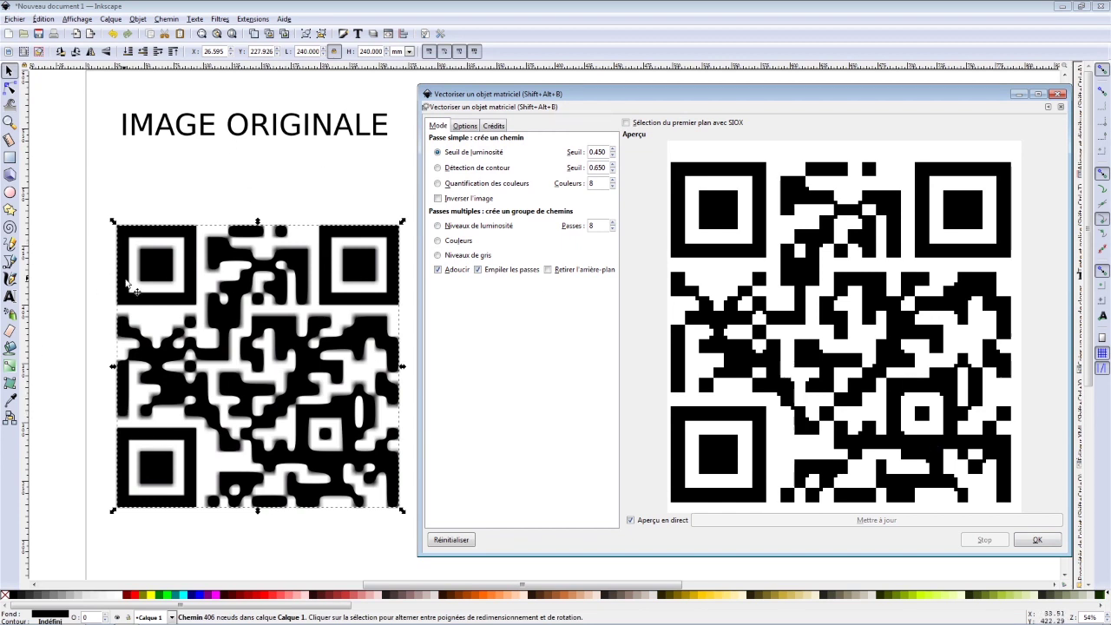
Close the trace dialog and place the 406-node traced path right of the original bitmap
left_click(1057, 94)
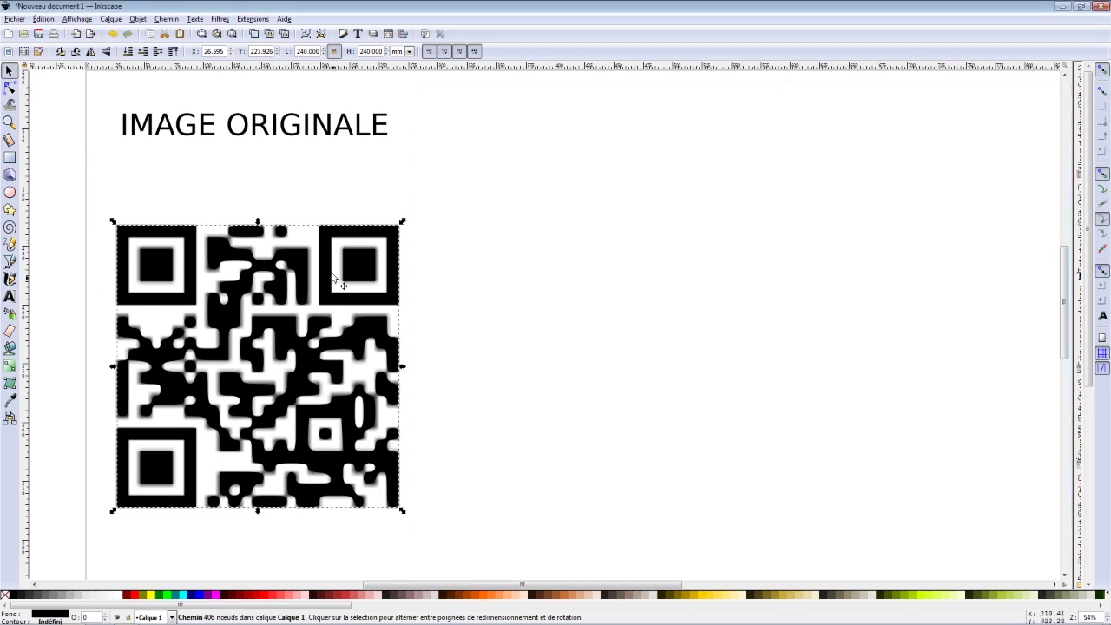
left_click_drag(334, 257, 638, 252)
left_click(597, 186)
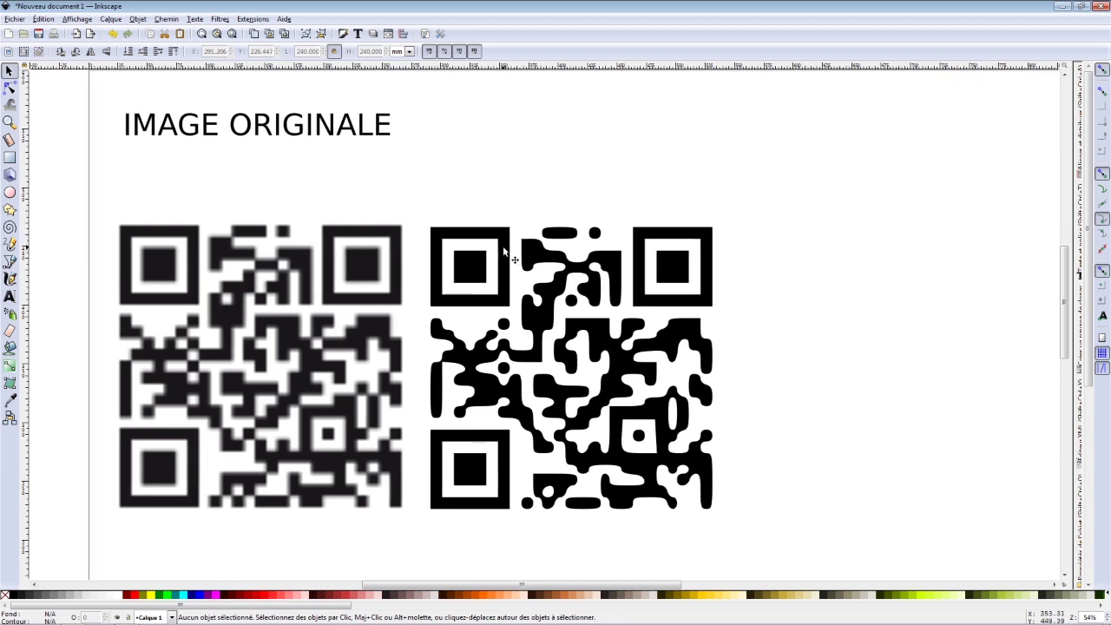
left_click_drag(502, 235, 482, 234)
Scroll the canvas, then zoom to the whole page showing the original and traced QR codes
scroll(399, 256, "up", 2)
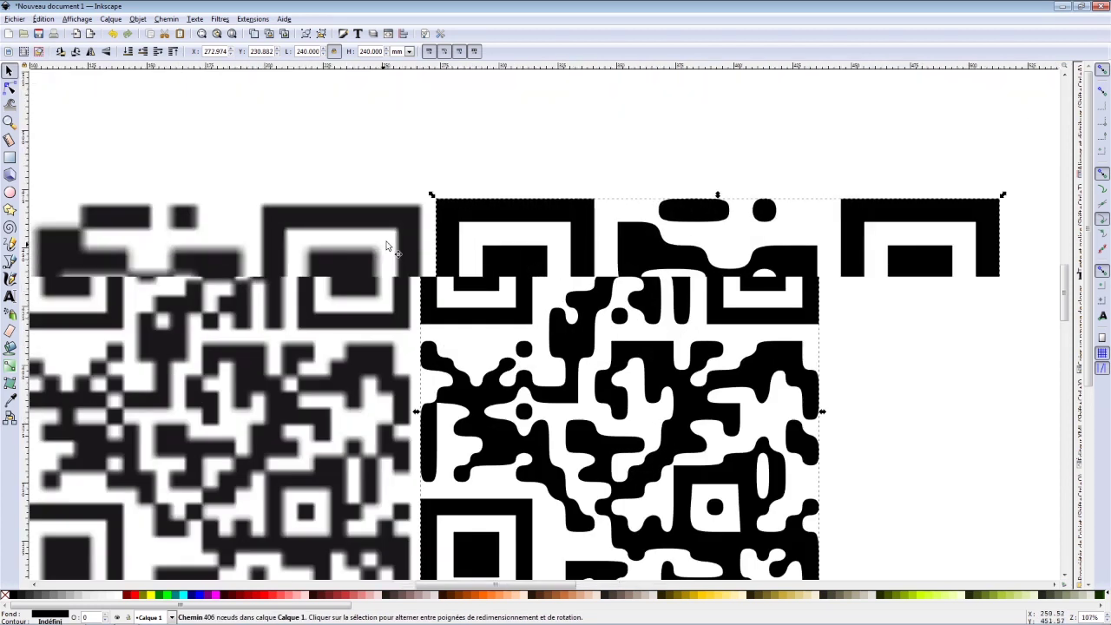
scroll(425, 225, "up", 1)
scroll(452, 209, "up", 1)
scroll(413, 205, "up", 1)
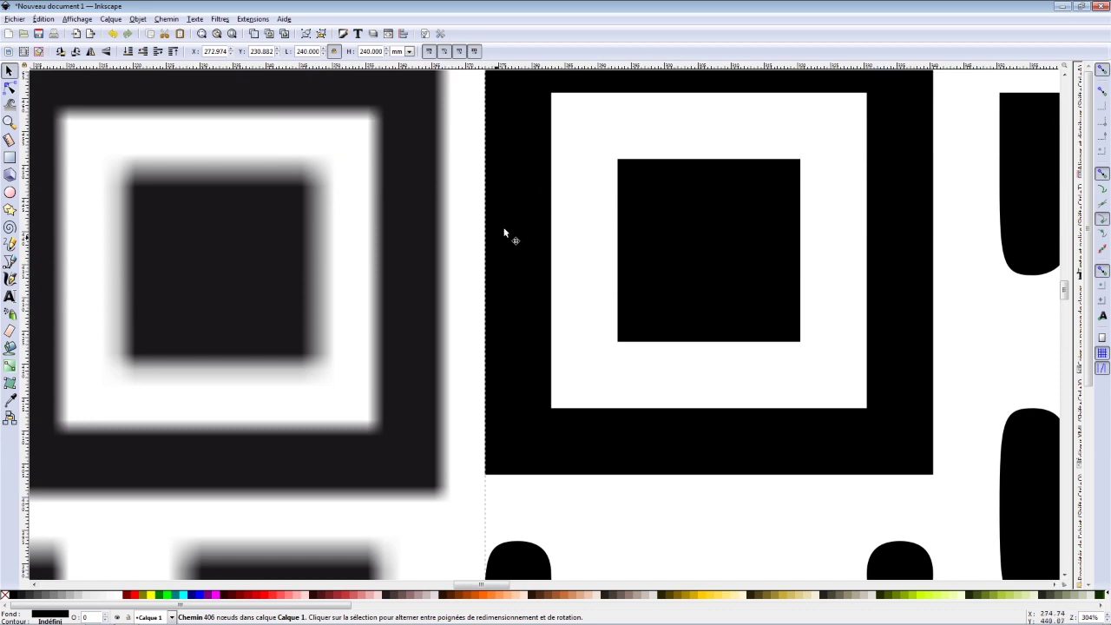
scroll(558, 239, "up", 1)
scroll(564, 234, "up", 2)
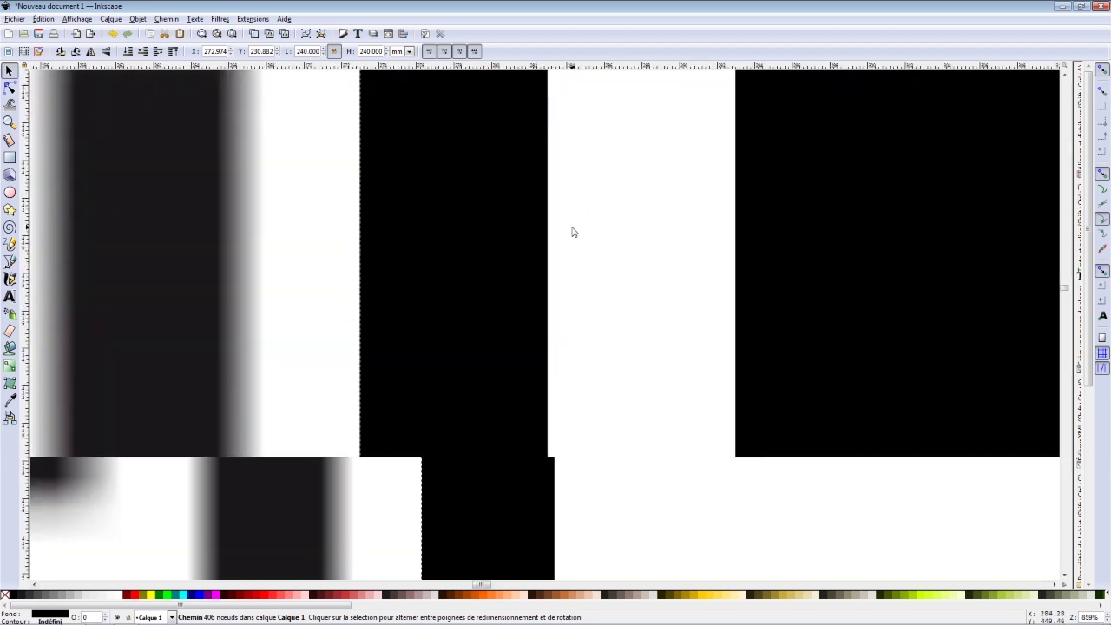
scroll(539, 235, "up", 2)
scroll(486, 236, "up", 5)
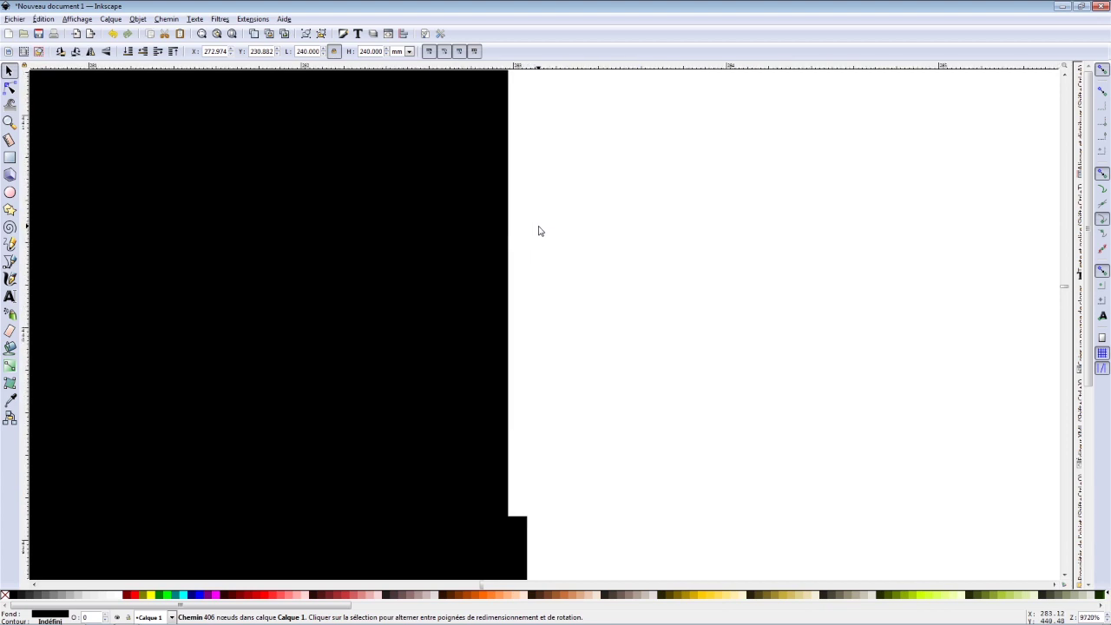
scroll(469, 233, "up", 3)
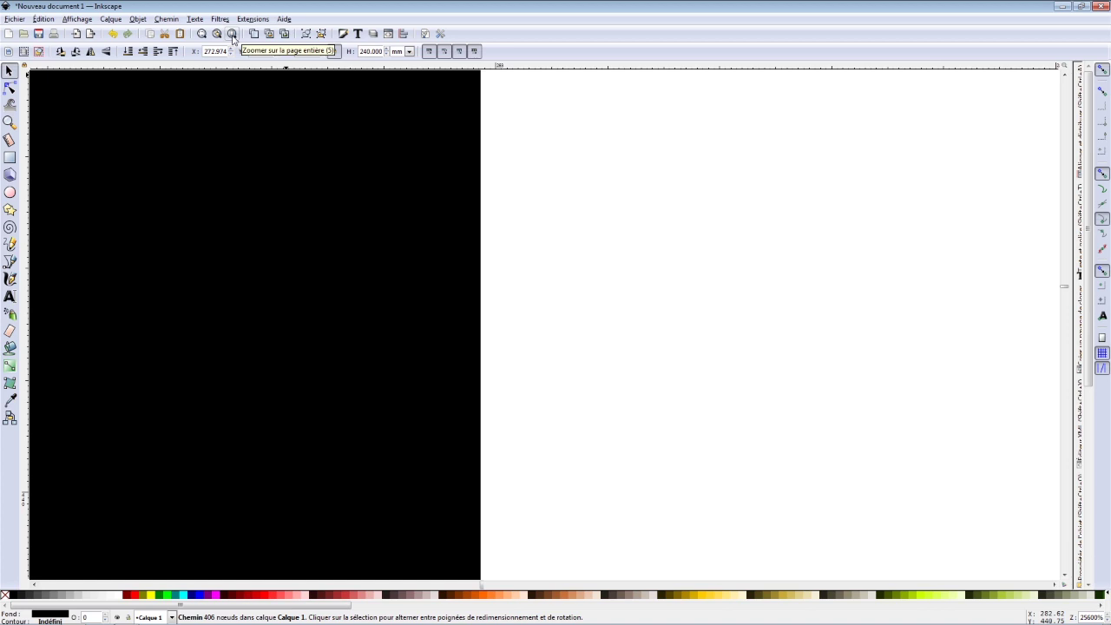
left_click(231, 34)
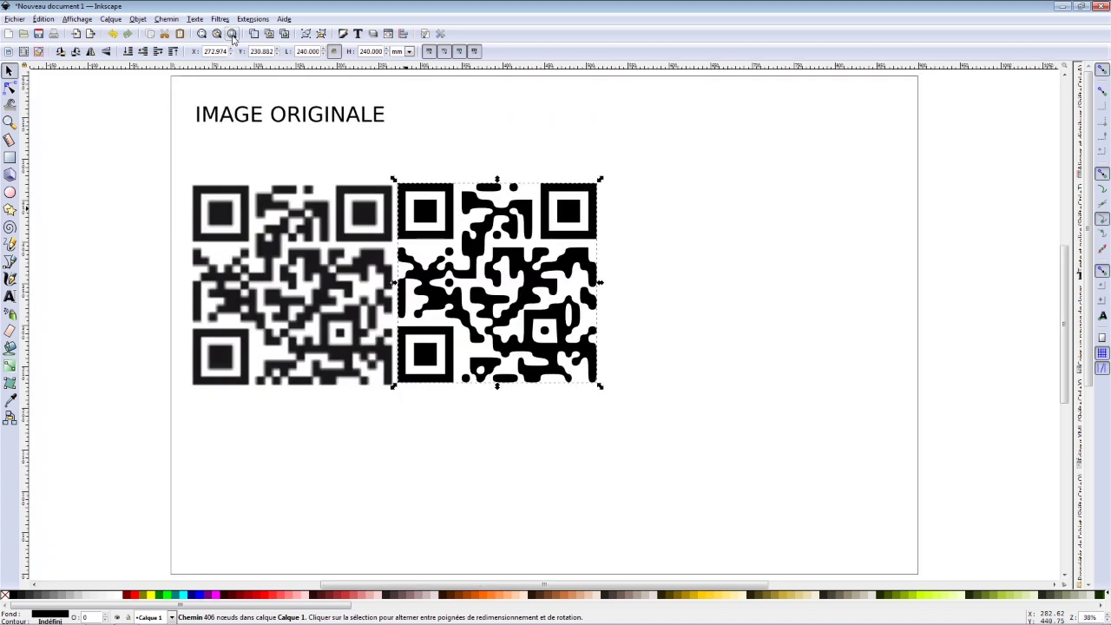
Select the traced QR path, nudge it right beside the original bitmap, and zoom in
left_click(337, 260)
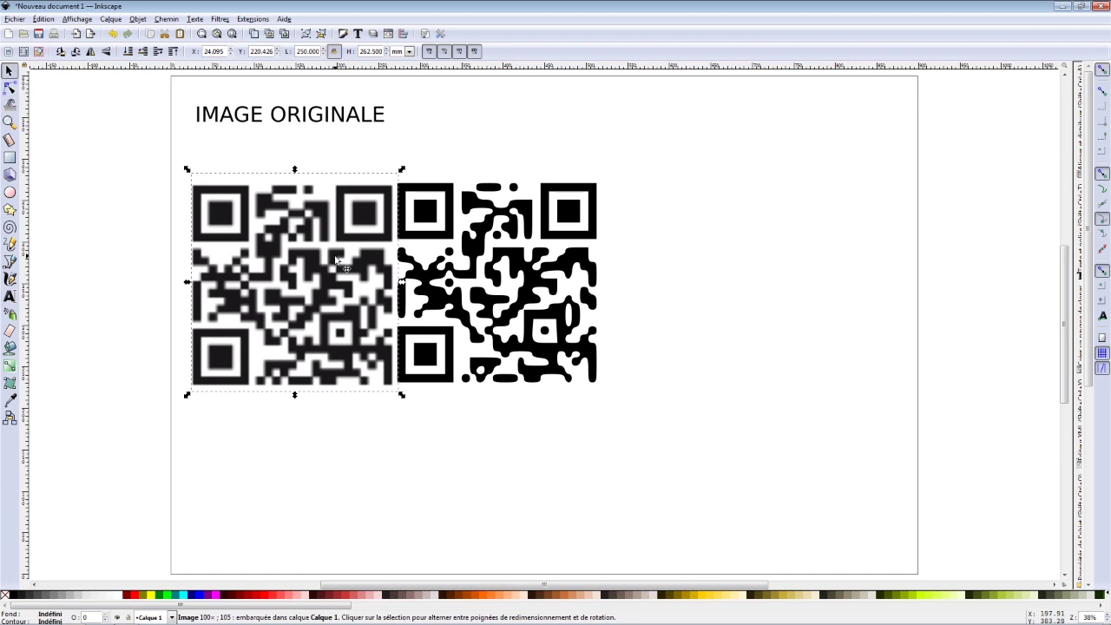
left_click(451, 195)
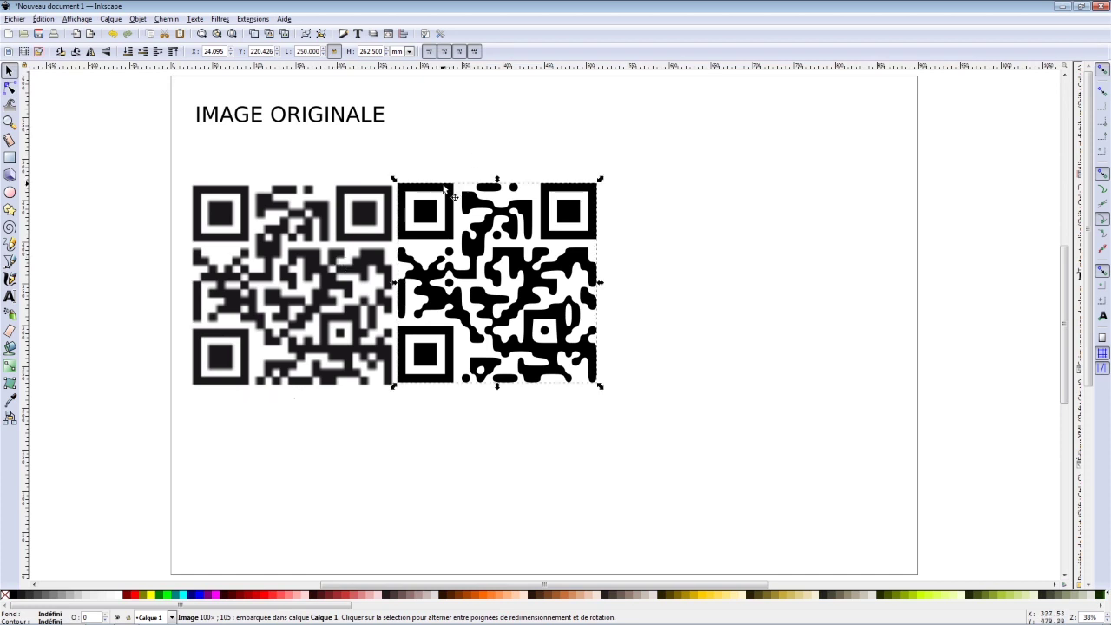
key("Right")
key("Right")
key("Right")
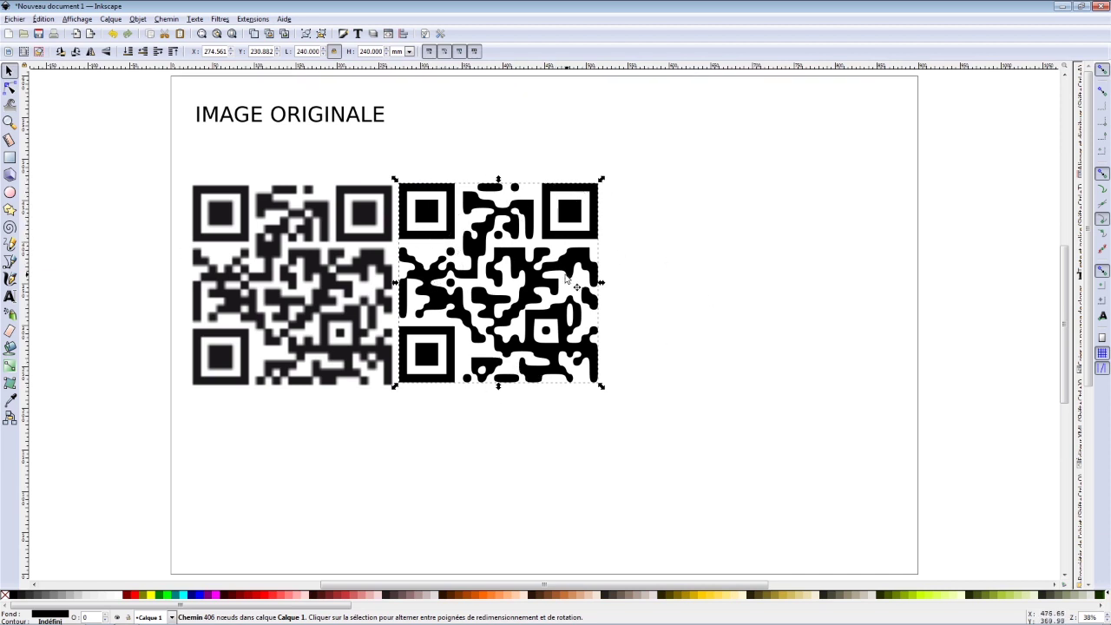
scroll(399, 276, "up", 2, "ctrl")
scroll(395, 282, "up", 1, "ctrl")
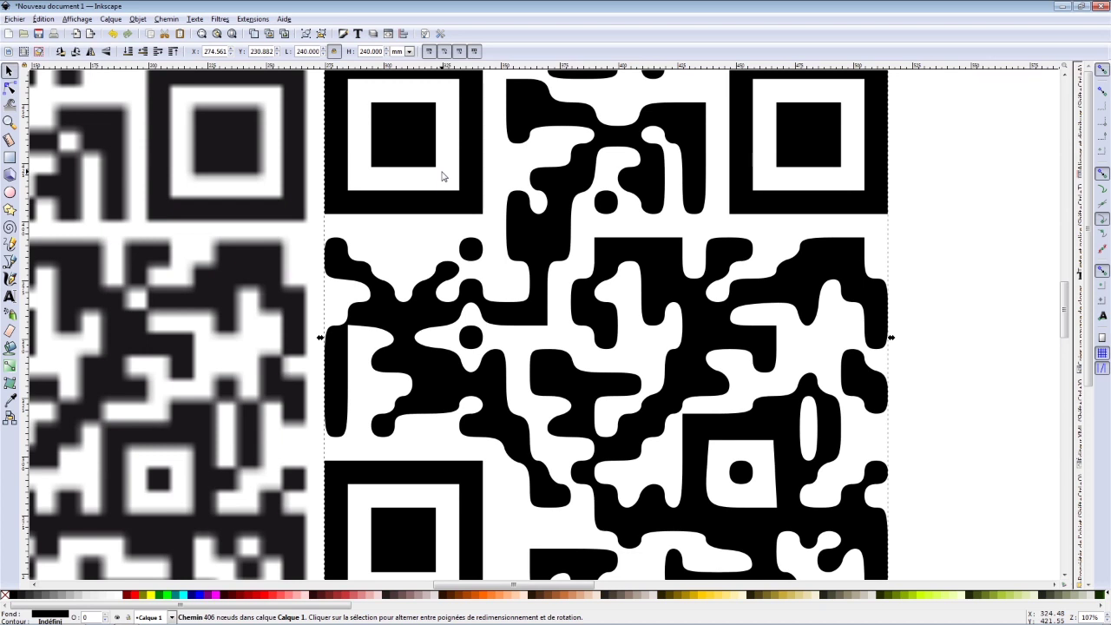
Select the original QR bitmap and zoom in and out to inspect its blurry edges
left_click(200, 215)
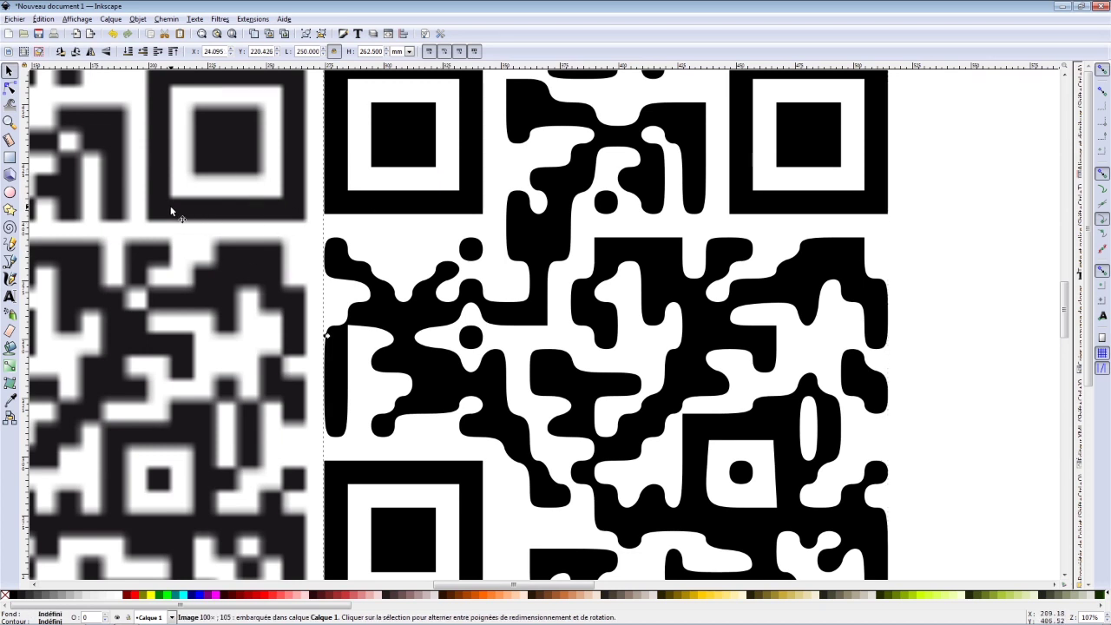
scroll(216, 208, "left", 2)
scroll(233, 207, "up", 1)
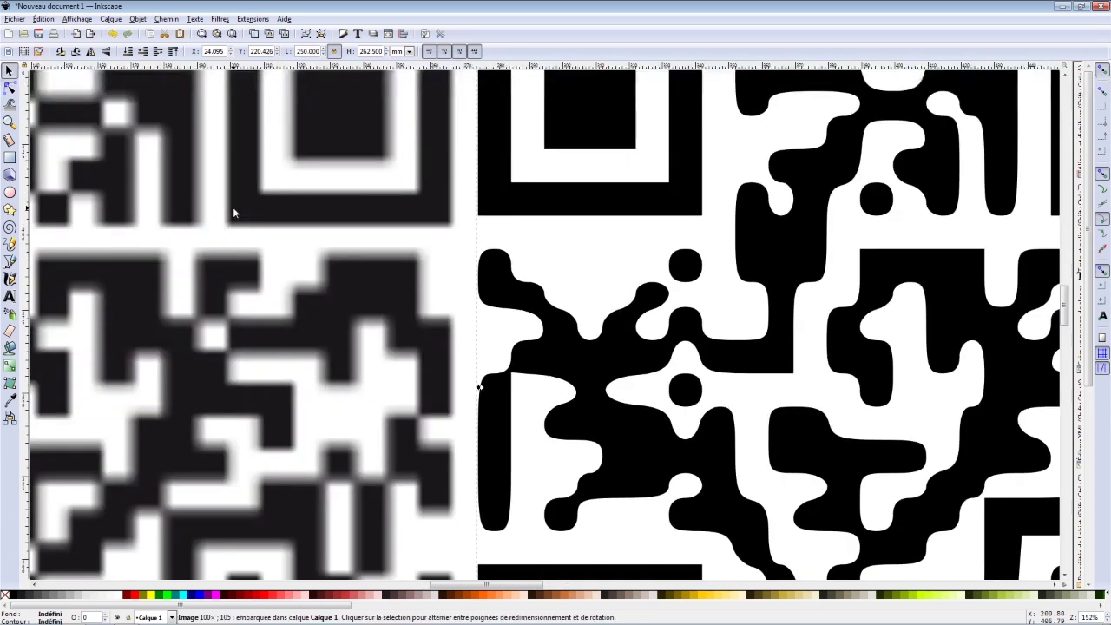
scroll(233, 206, "down", 2)
scroll(233, 206, "down", 1)
scroll(233, 211, "left", 1)
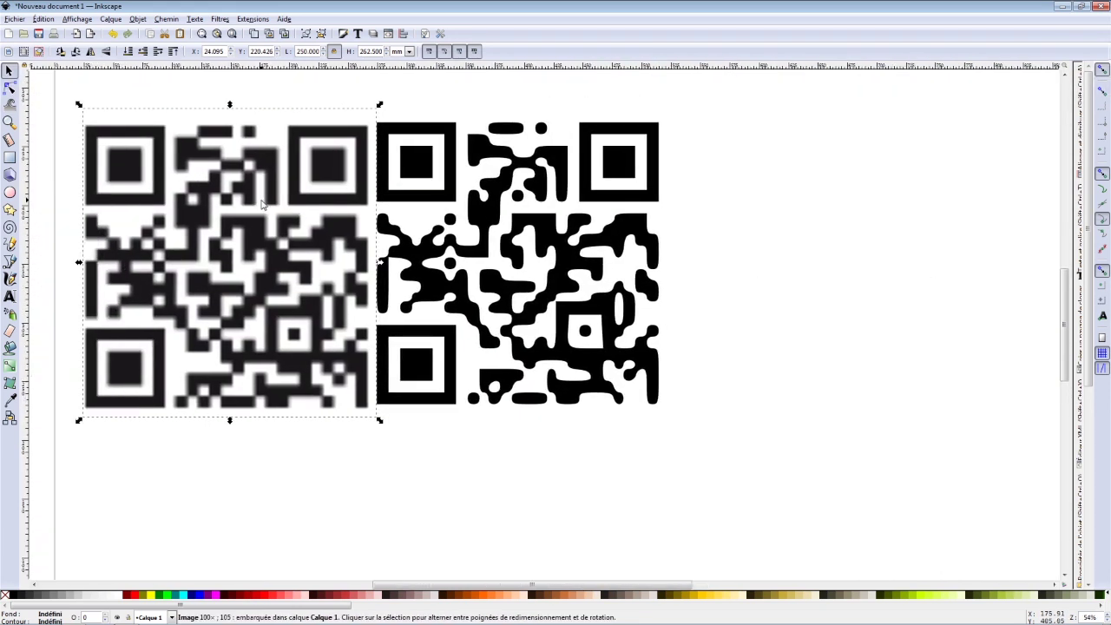
scroll(251, 208, "up", 3)
scroll(265, 205, "up", 2)
scroll(265, 205, "up", 1)
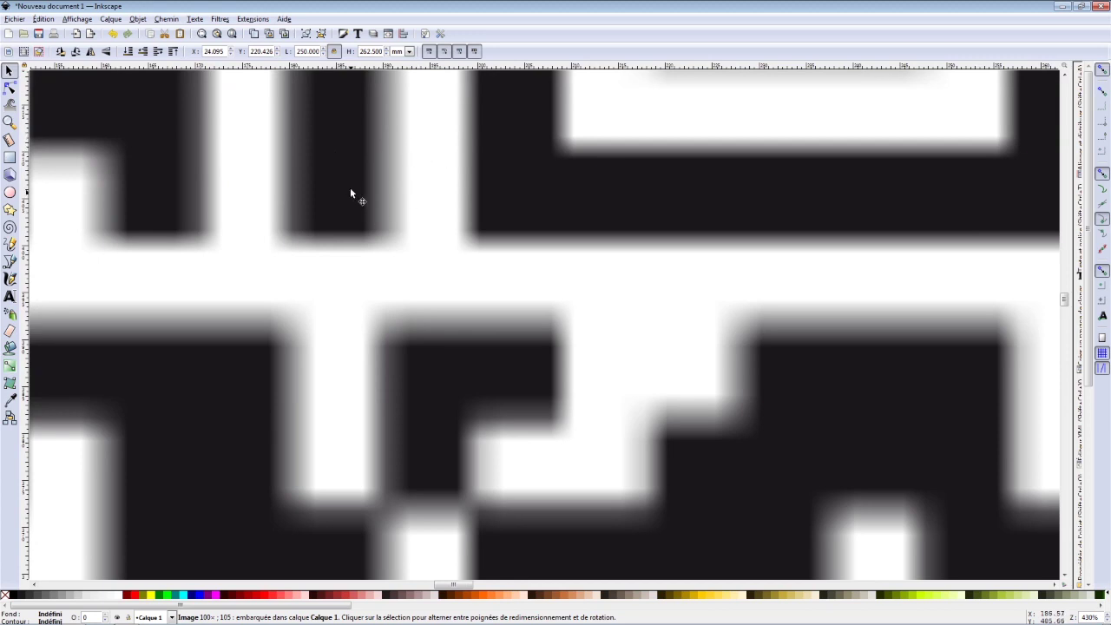
scroll(370, 170, "down", 2)
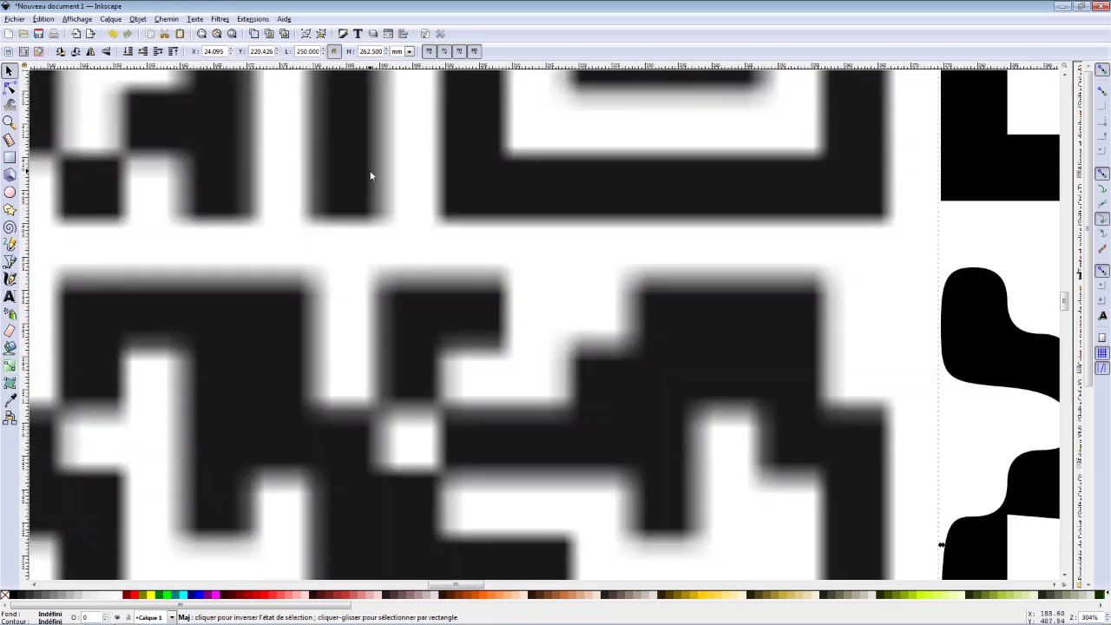
scroll(370, 170, "down", 2)
scroll(370, 176, "down", 2)
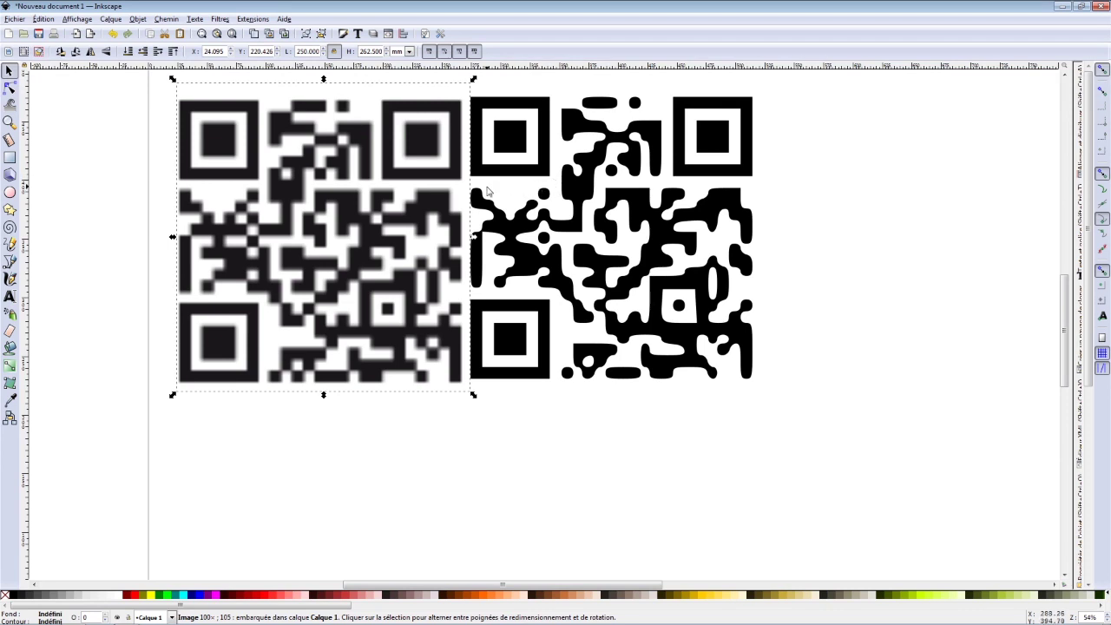
scroll(343, 200, "up", 2)
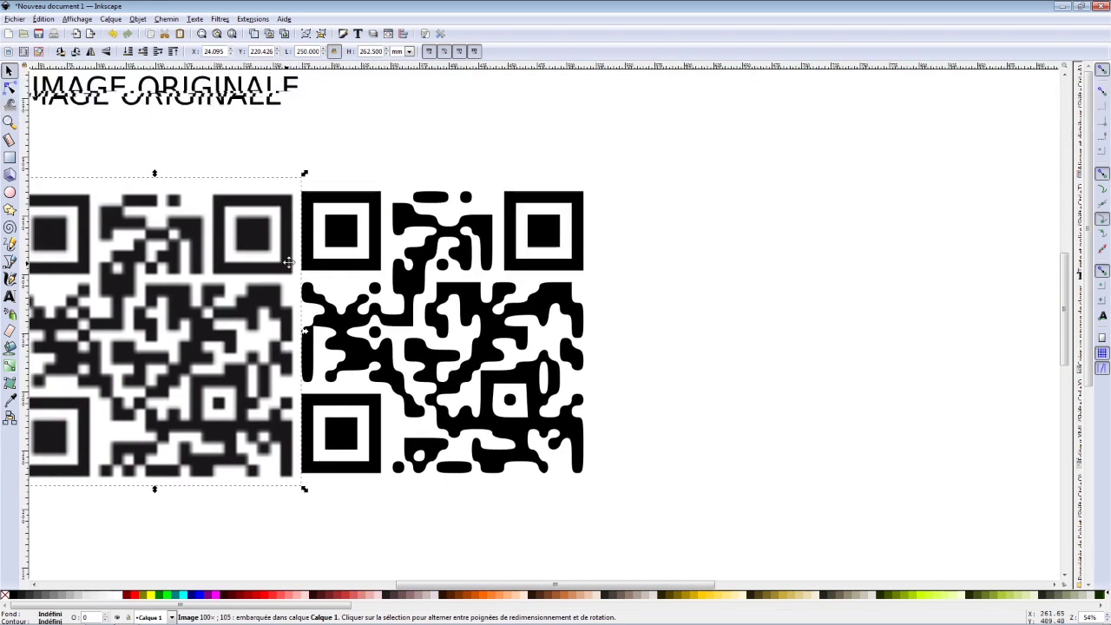
scroll(339, 229, "right", 3)
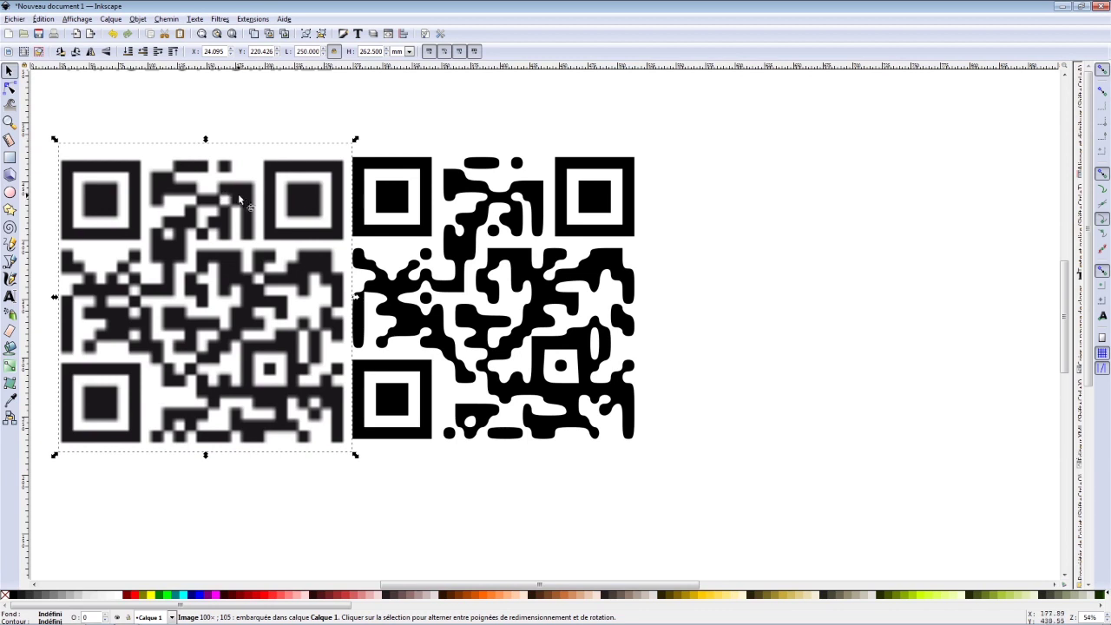
scroll(244, 200, "right", 2)
scroll(243, 201, "down", 2)
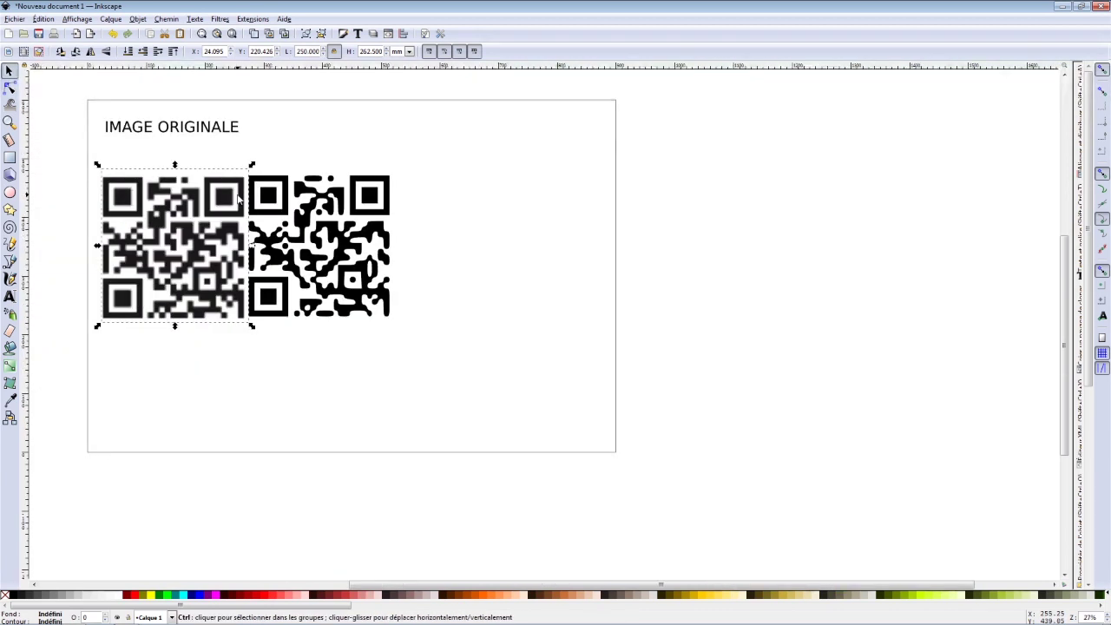
Reopen the Vectoriser un objet matriciel dialog and turn on Aperçu en direct
left_click(166, 19)
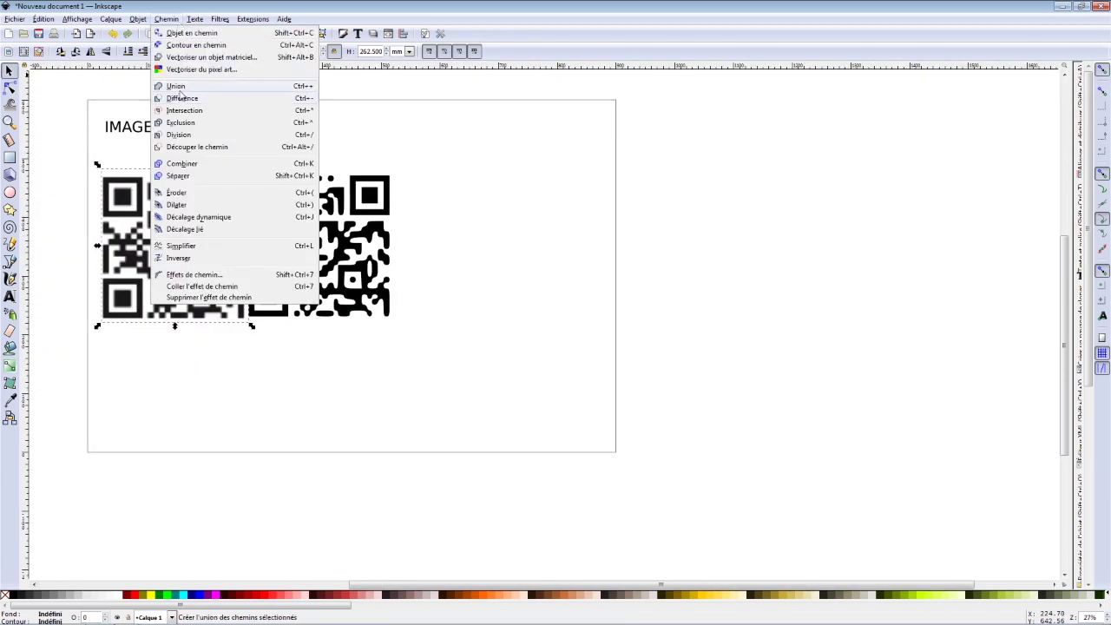
left_click(196, 60)
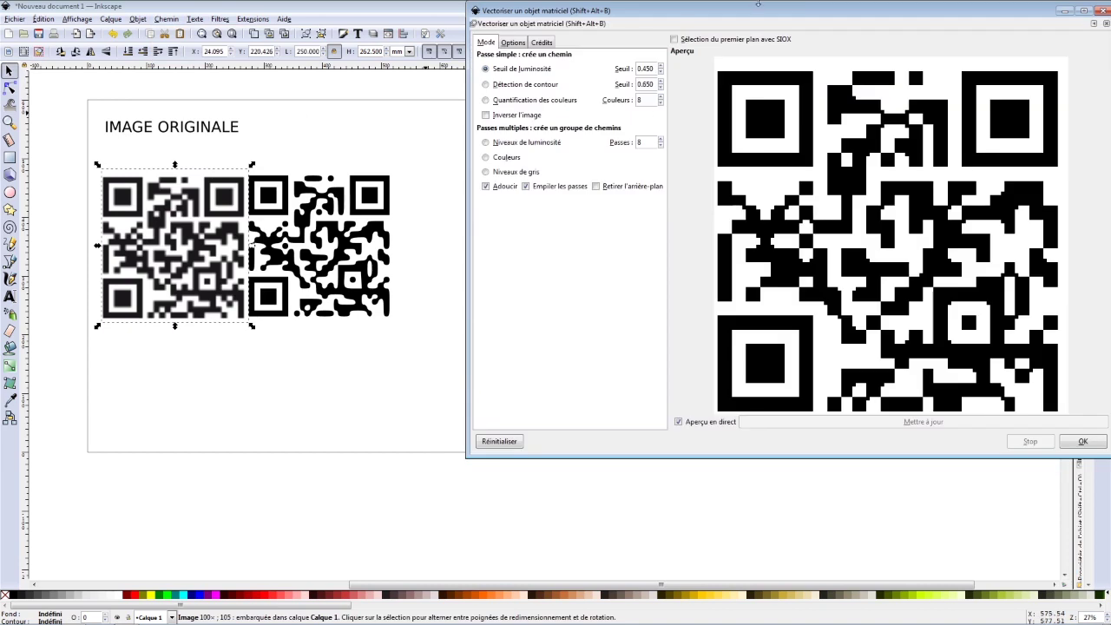
mouse_move(715, 1)
left_mouse_down()
mouse_move(715, 52)
mouse_move(689, 51)
left_mouse_up()
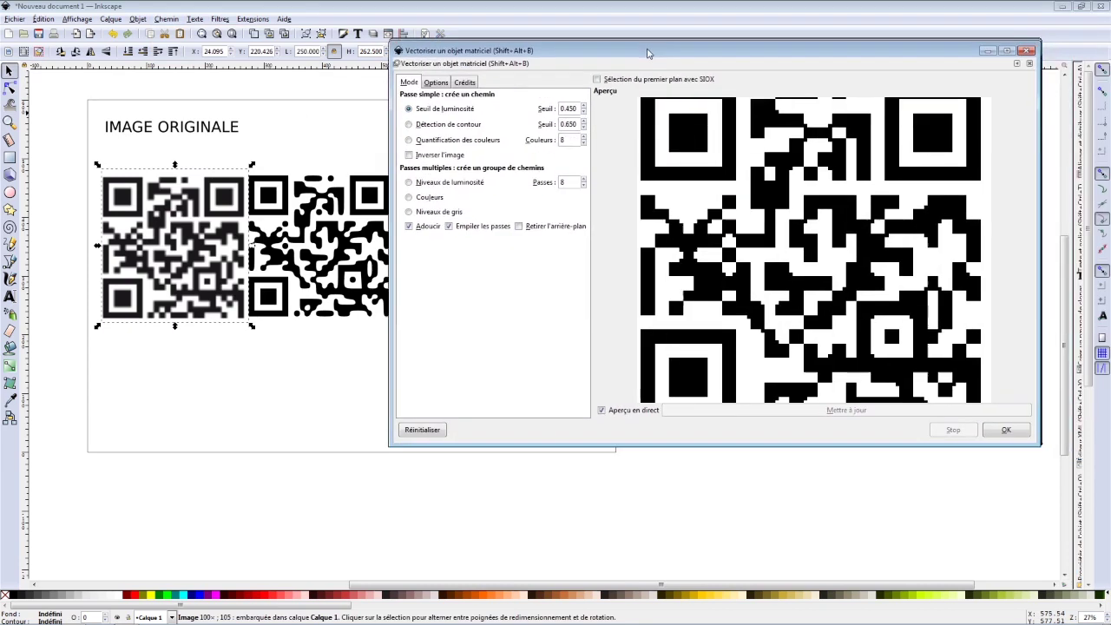
left_click(615, 406)
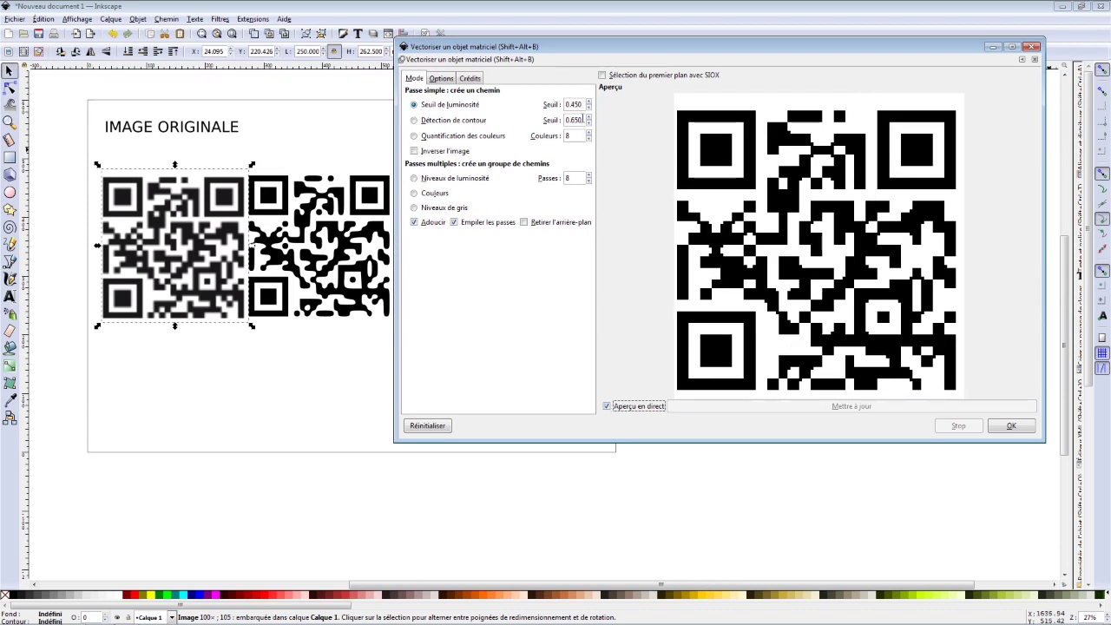
Set Seuil de luminosité to 0.140 and trace a 419-node path, then close the dialog
left_click(588, 101)
left_click(589, 102)
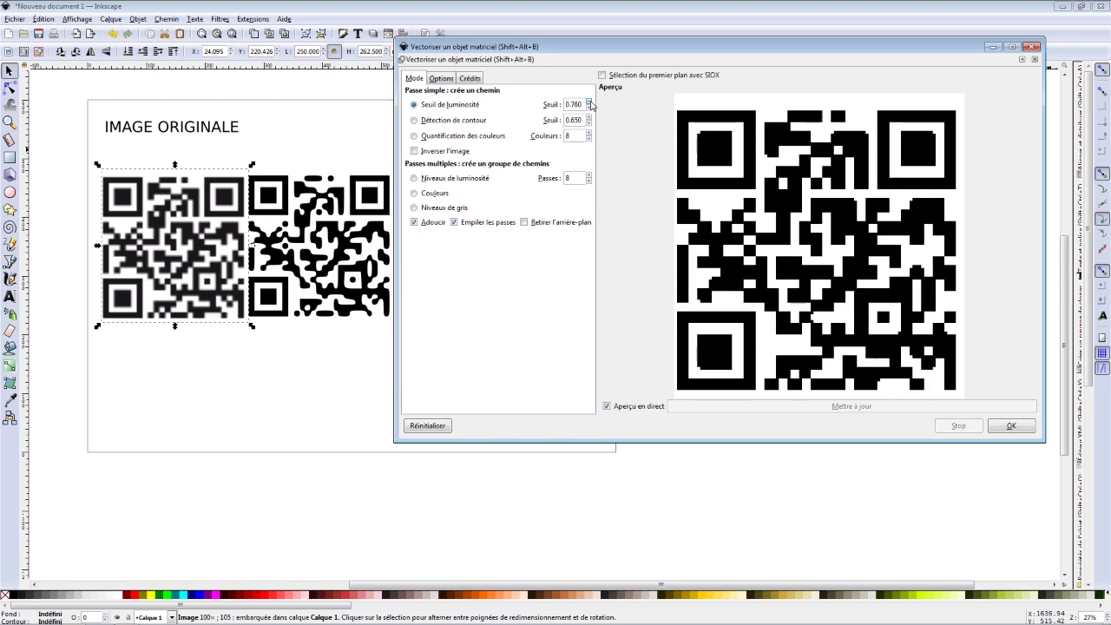
left_click(588, 101)
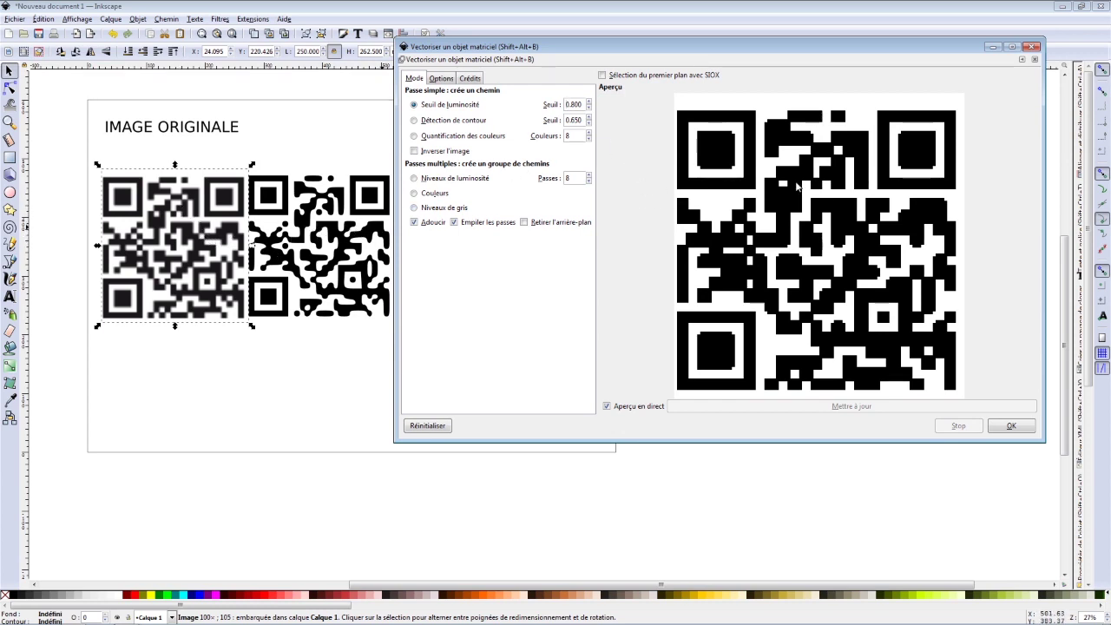
left_click(589, 108)
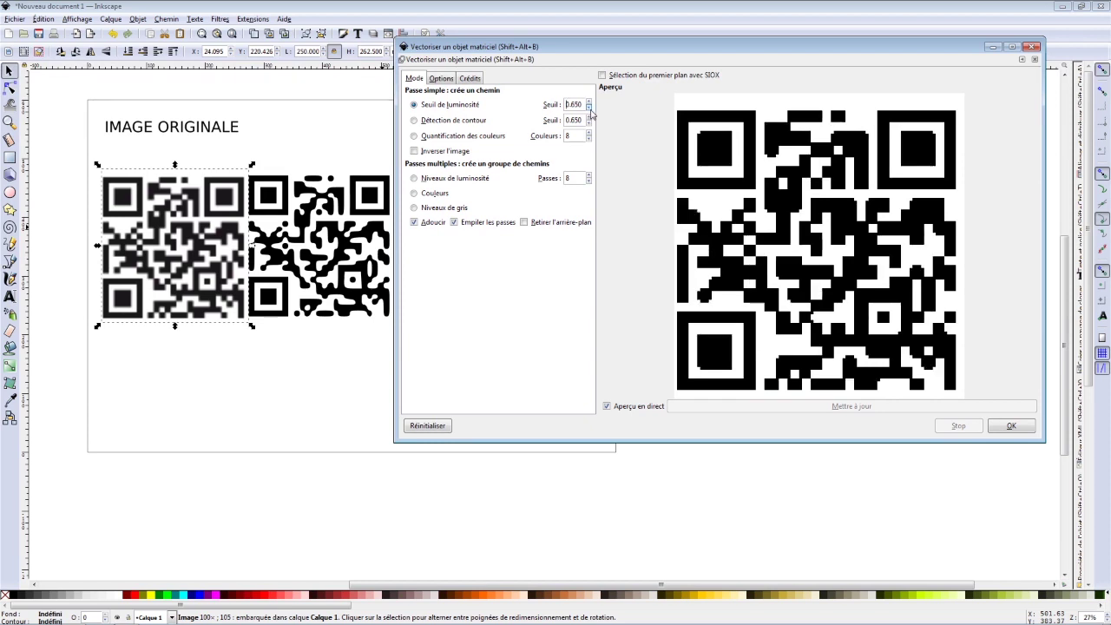
left_click(590, 108)
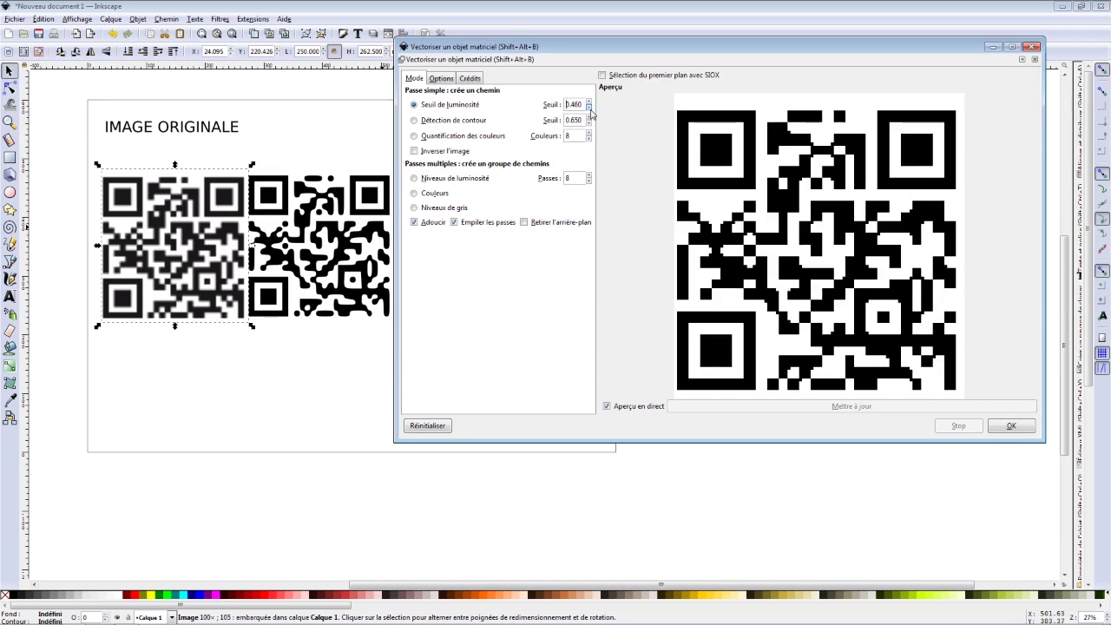
left_click(589, 109)
left_click(590, 108)
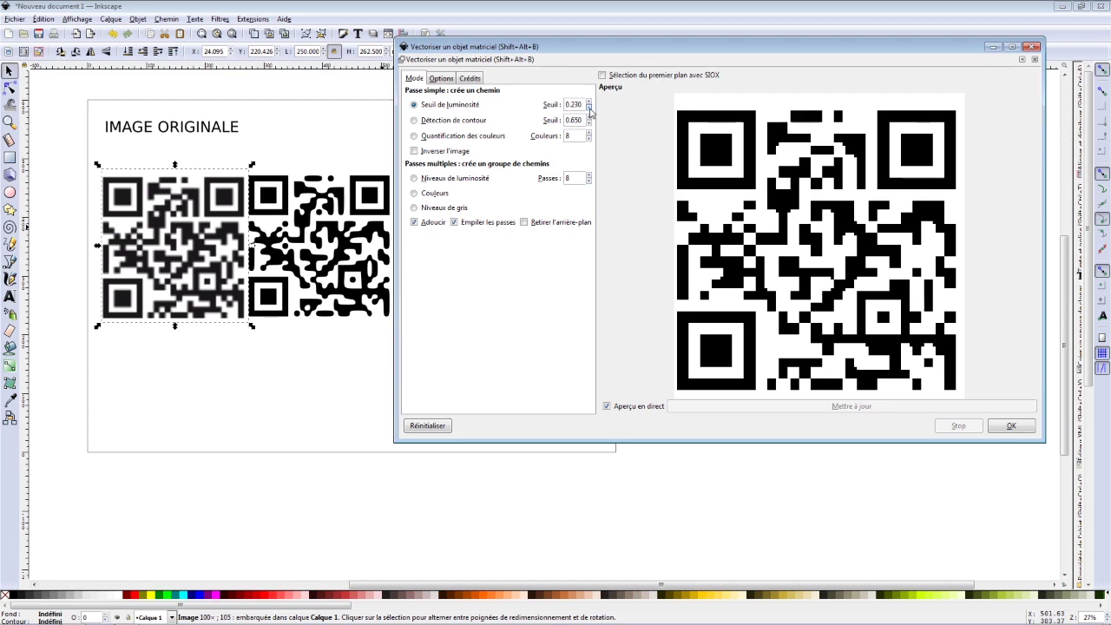
left_click(590, 108)
left_click(1015, 426)
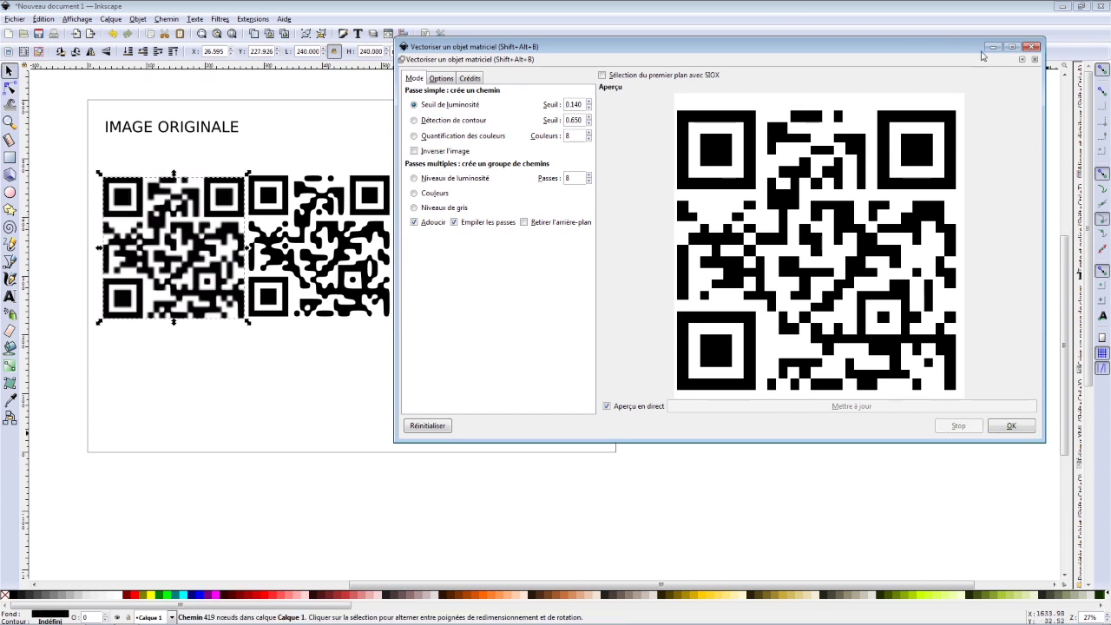
left_click(1031, 46)
Move the 419-node trace beside the others and select the original pixelated QR image
left_click_drag(126, 212, 432, 203)
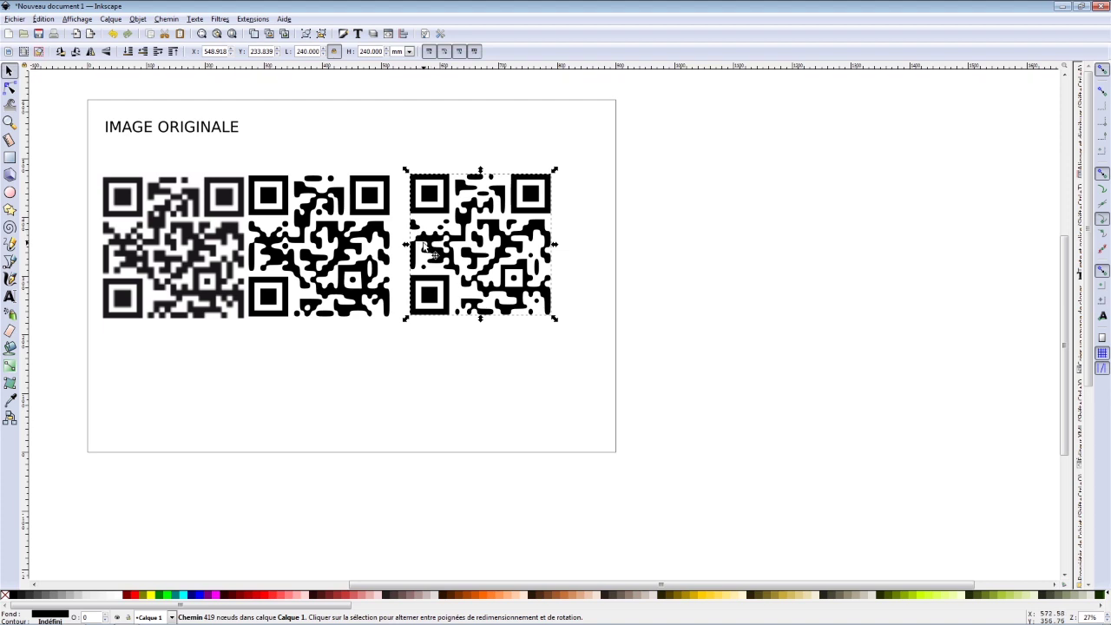
scroll(477, 252, "up", 2, "ctrl")
scroll(476, 222, "up", 1, "ctrl")
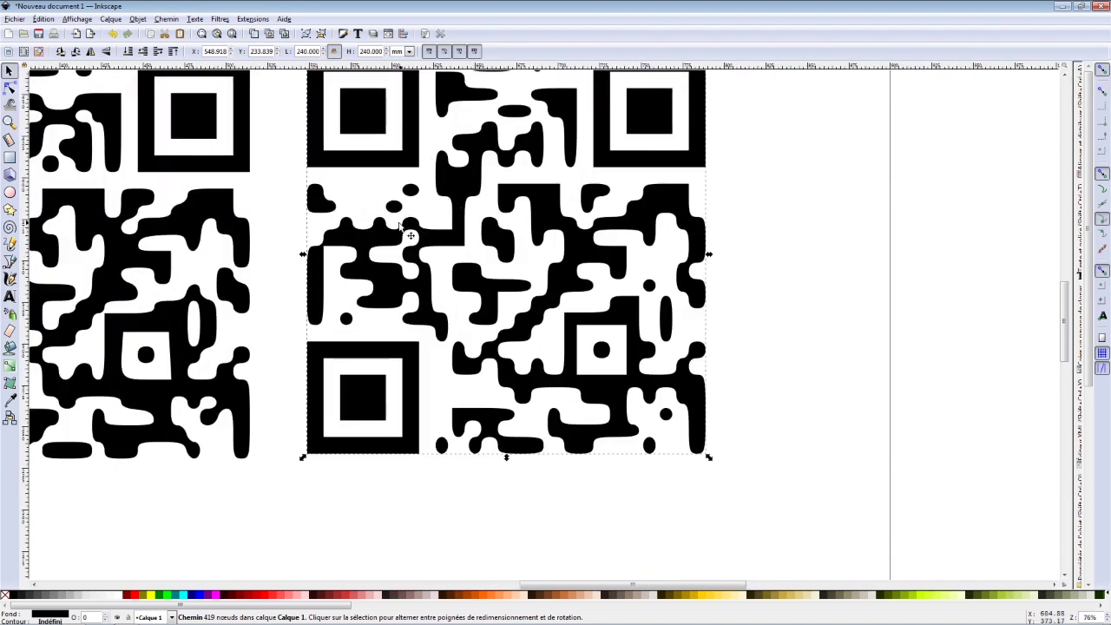
scroll(413, 237, "down", 2, "ctrl")
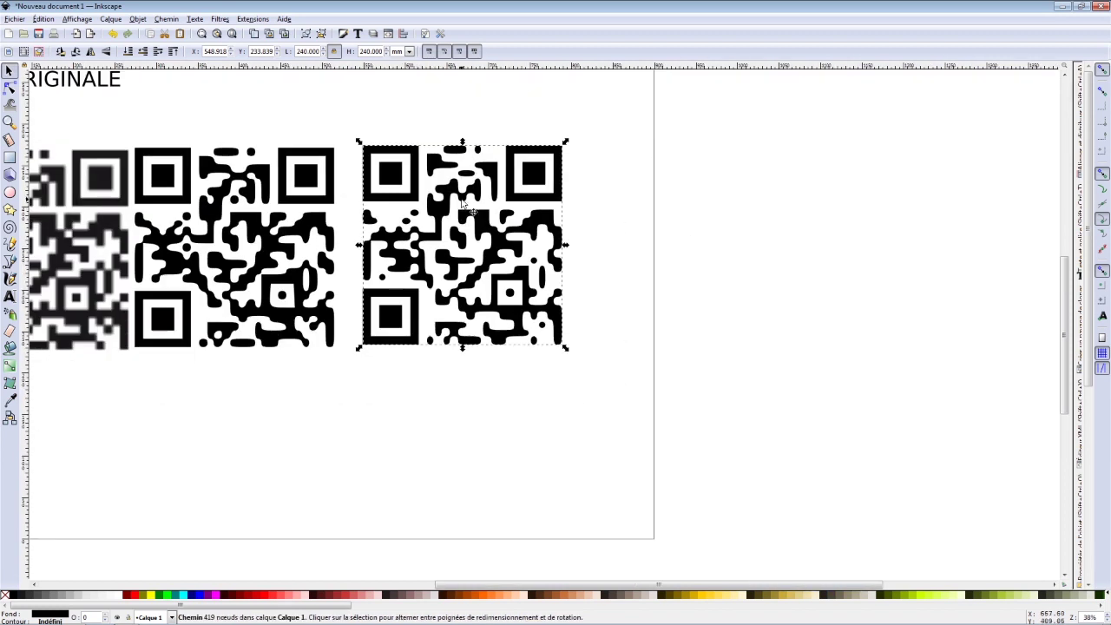
left_click(138, 188)
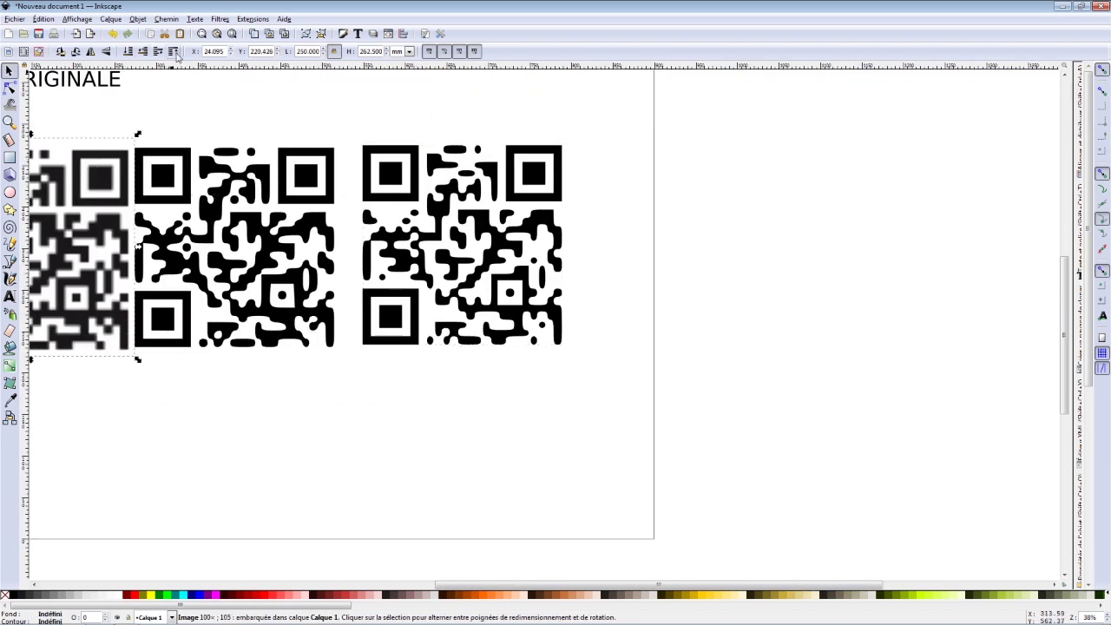
left_click(170, 19)
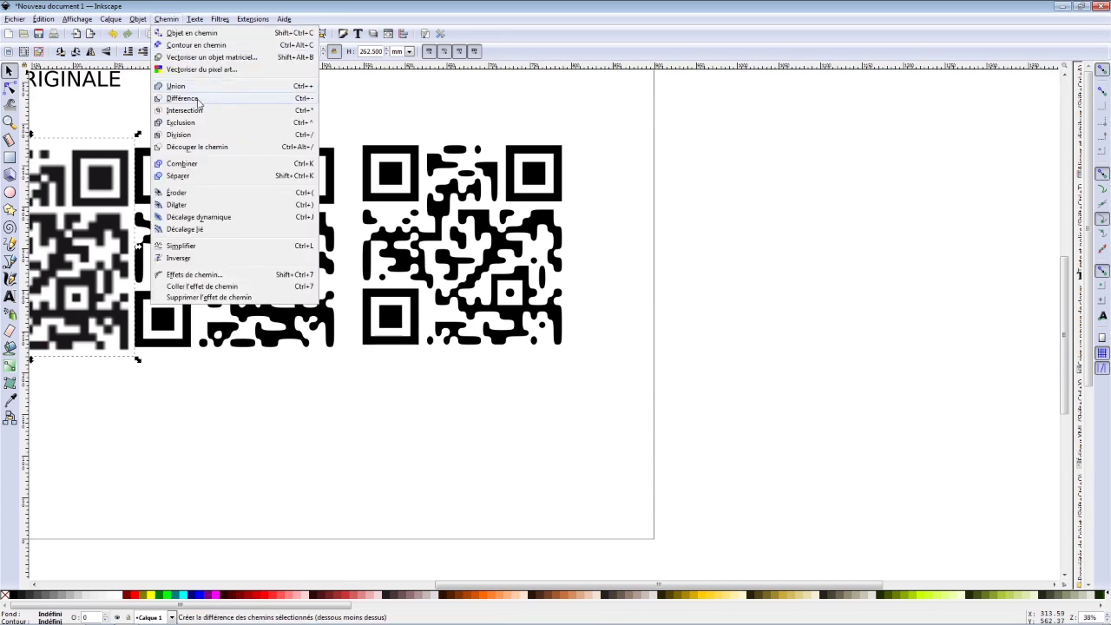
Reopen the Vectoriser un objet matriciel dialog with live preview and select the pixelated QR image
left_click(104, 122)
left_click(166, 19)
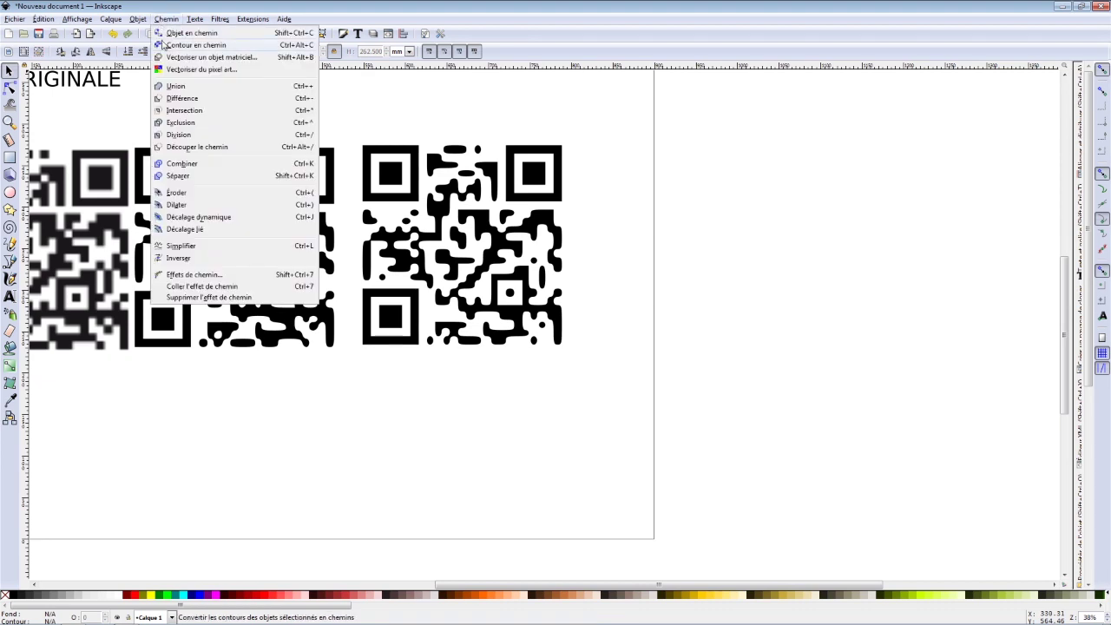
left_click(204, 54)
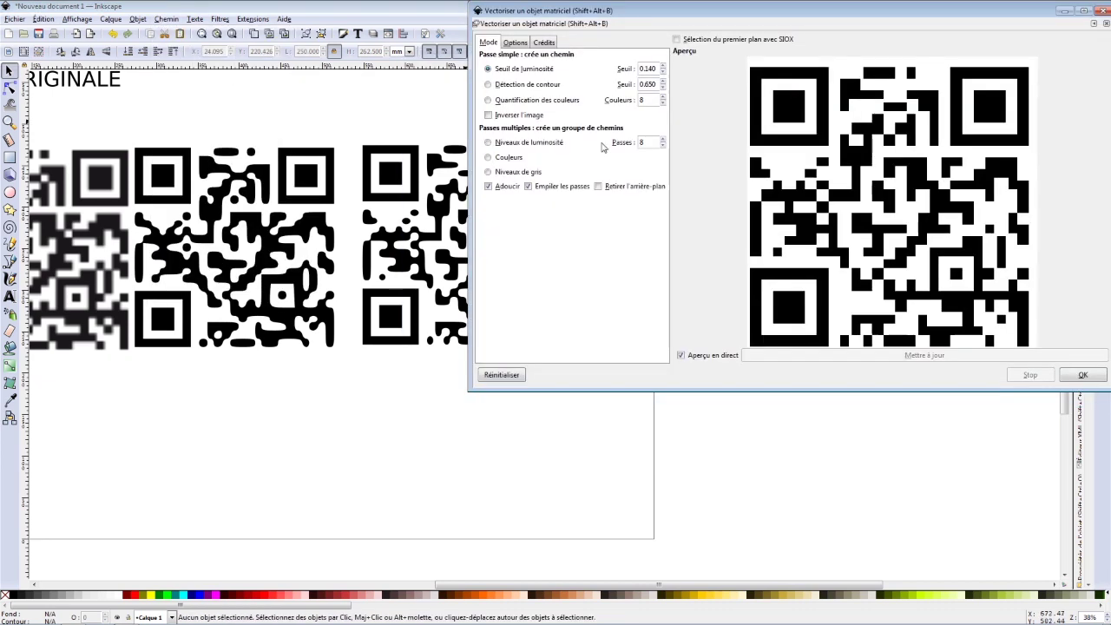
double_click(682, 355)
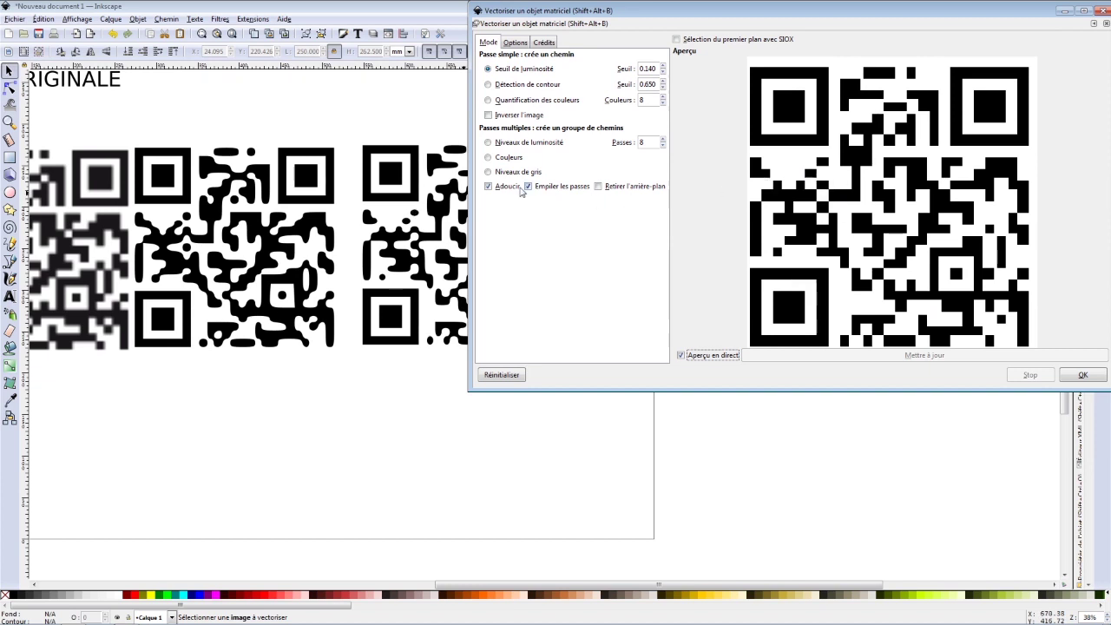
left_click(87, 182)
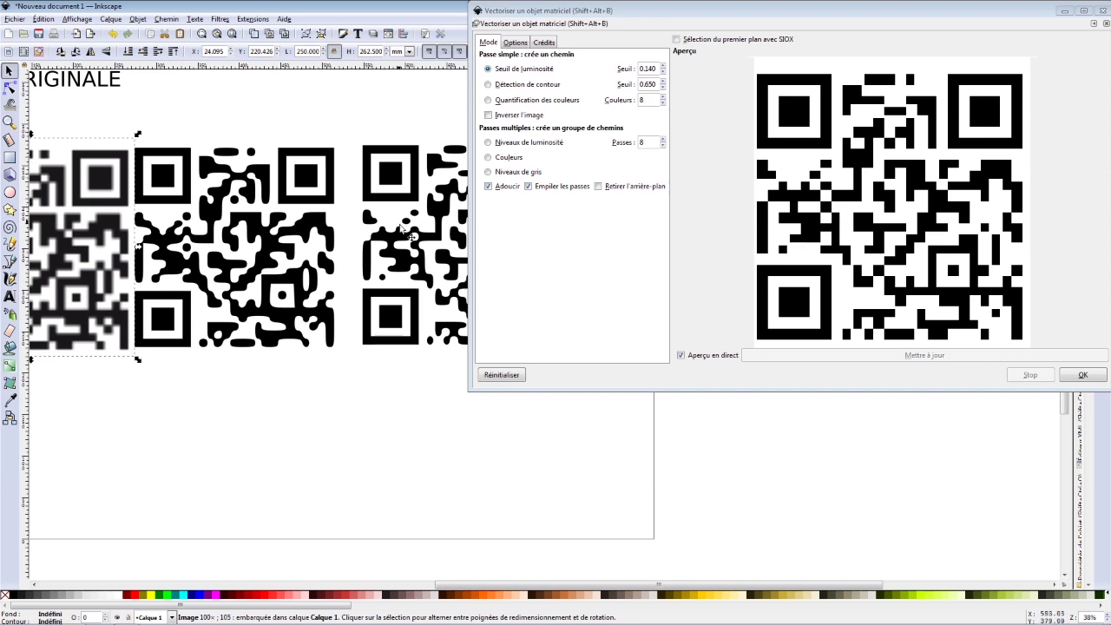
Untick Adoucir les coins in Options and trace a 732-node sharp-cornered path
left_click(515, 42)
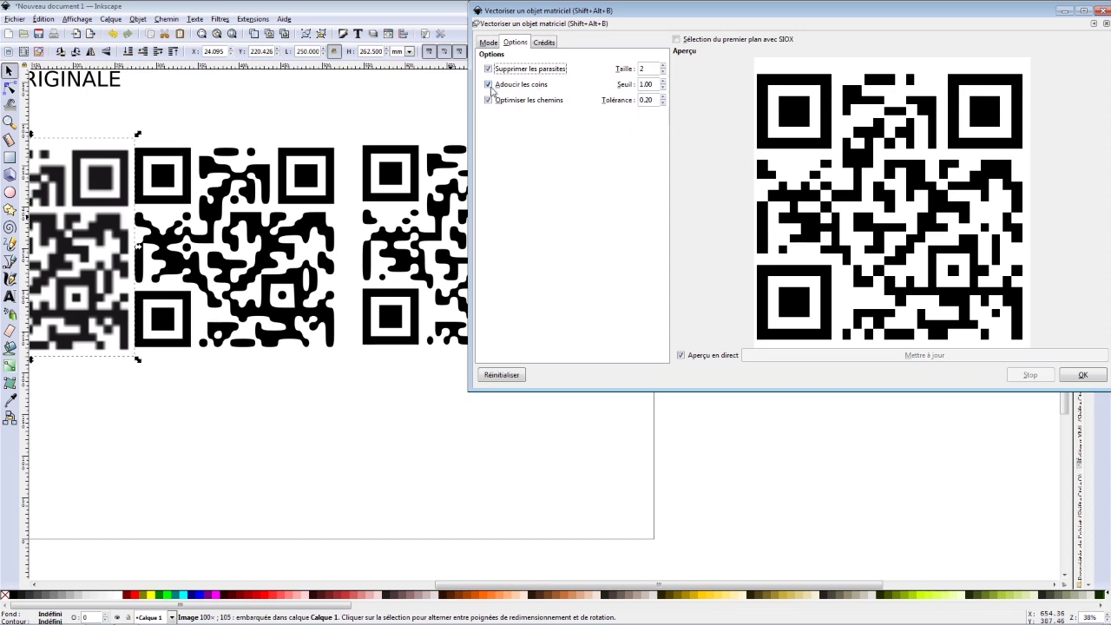
left_click(490, 84)
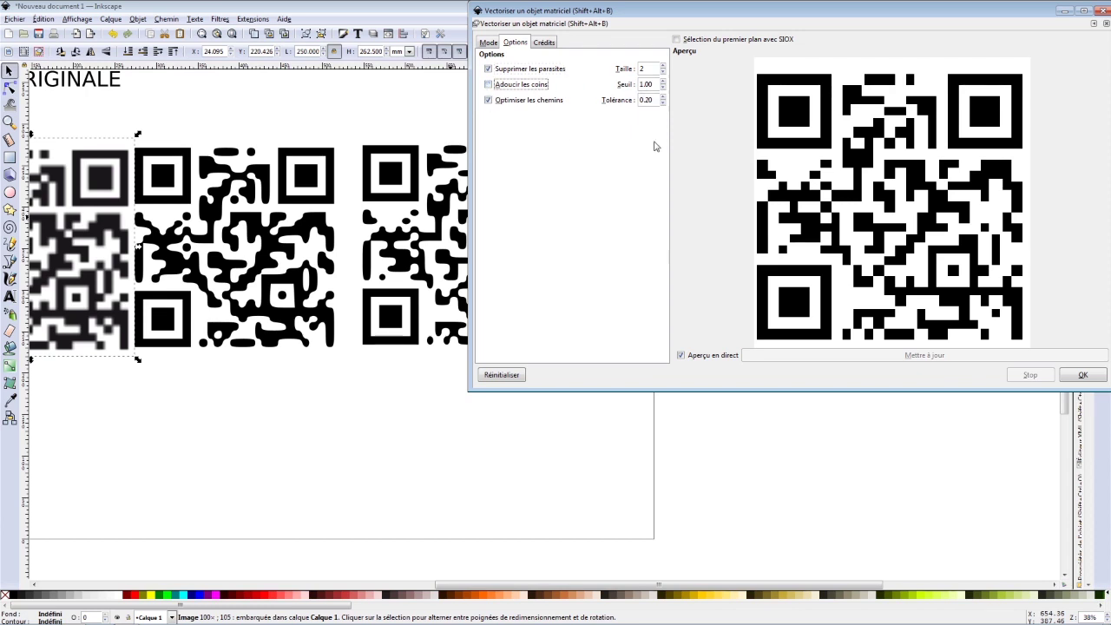
left_click(1085, 376)
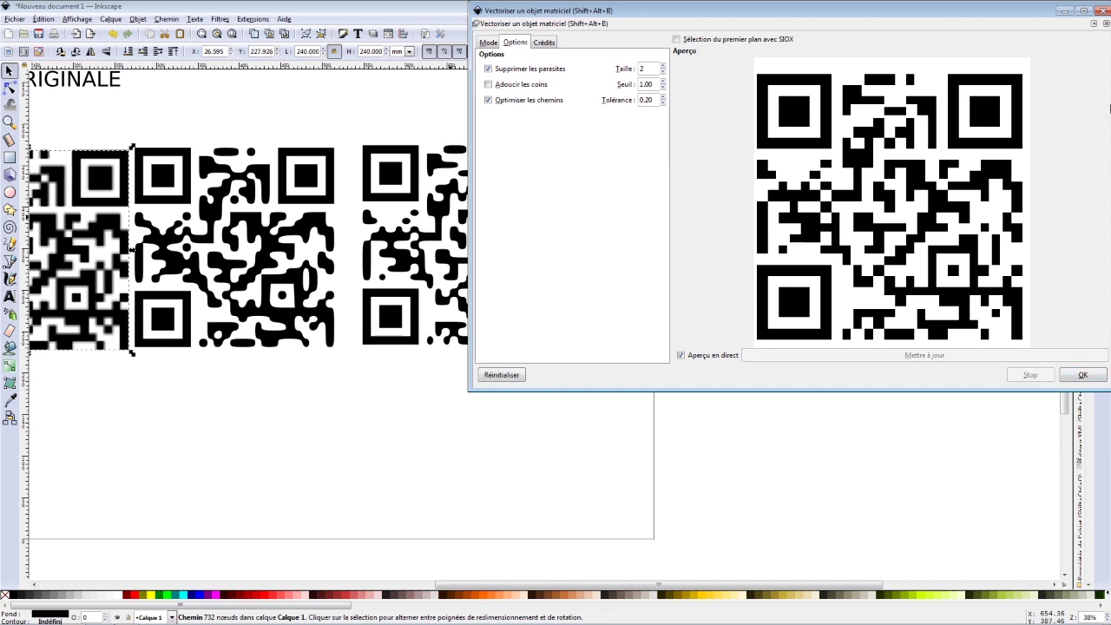
left_click(1100, 11)
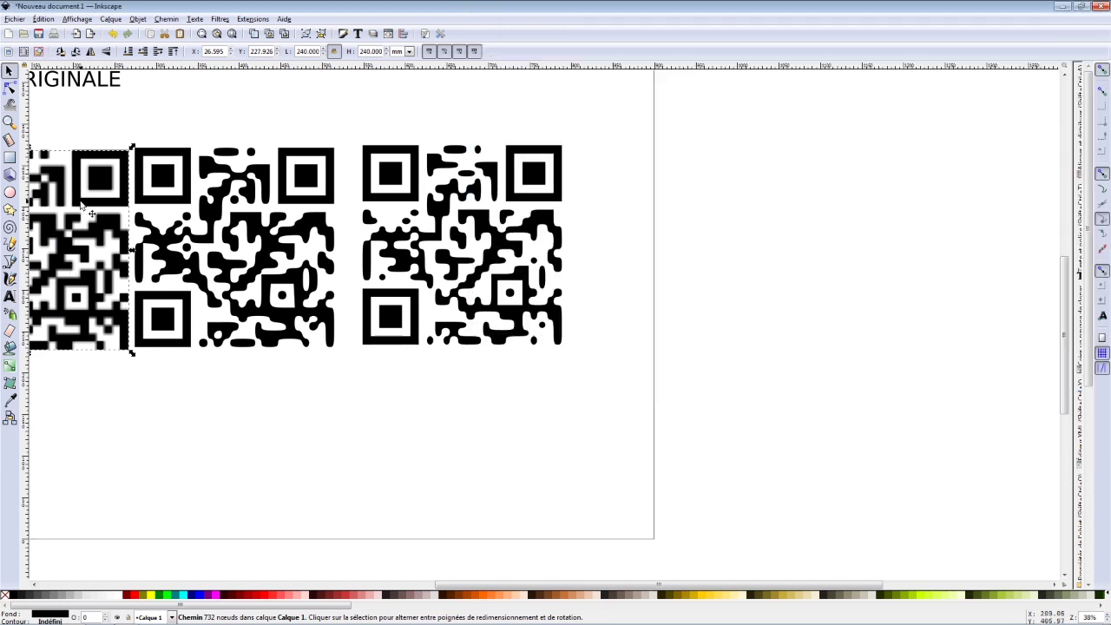
Move the new square-cornered QR trace right of the other QR codes and zoom in to inspect it
mouse_move(93, 209)
left_mouse_down()
mouse_move(743, 178)
mouse_move(753, 204)
left_mouse_up()
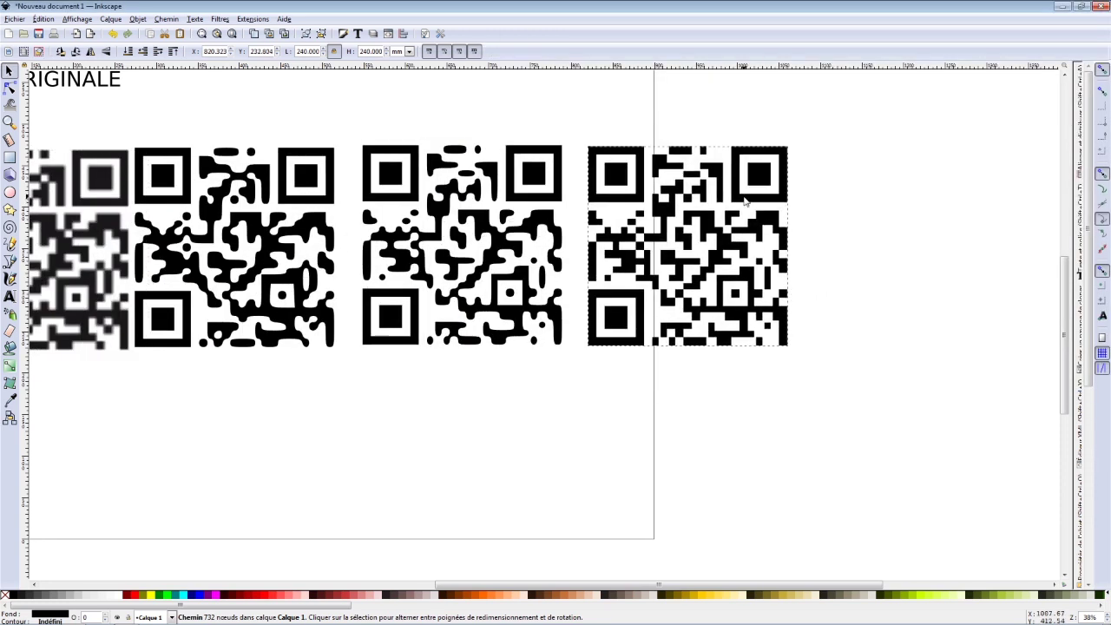
left_click_drag(857, 209, 603, 196)
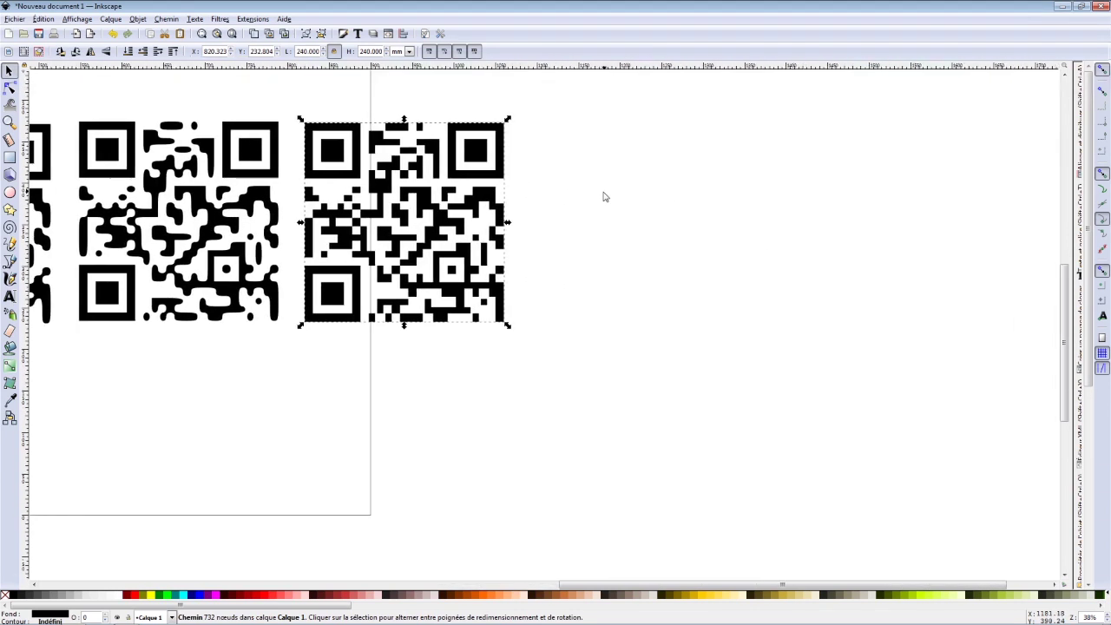
scroll(371, 188, "up", 1, "ctrl")
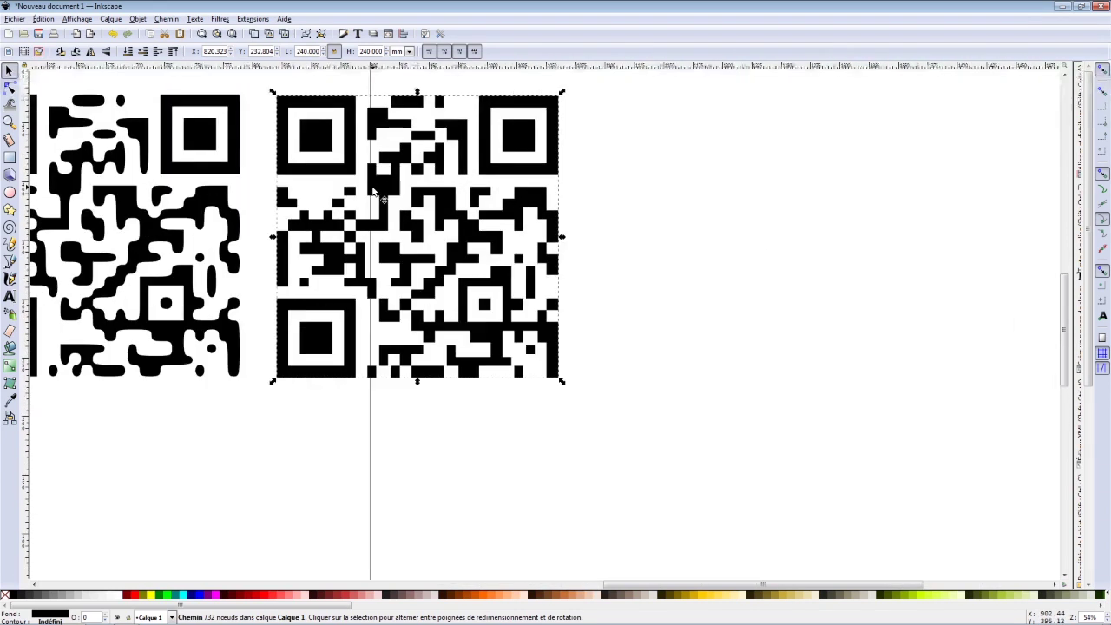
scroll(371, 189, "up", 1, "ctrl")
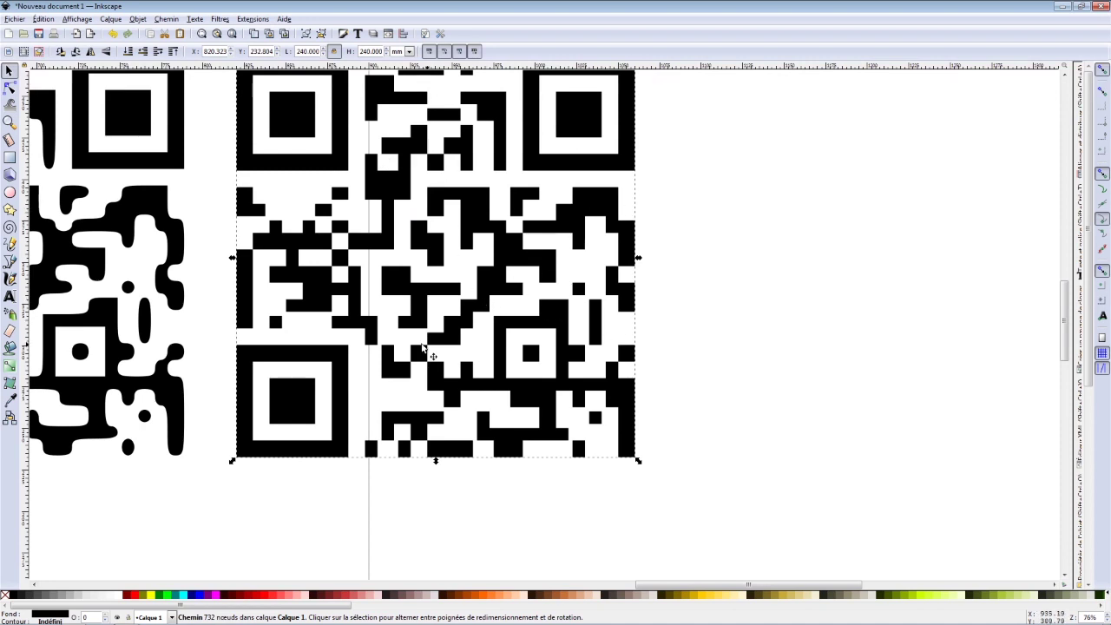
scroll(271, 265, "up", 1, "ctrl")
scroll(434, 256, "left", 2)
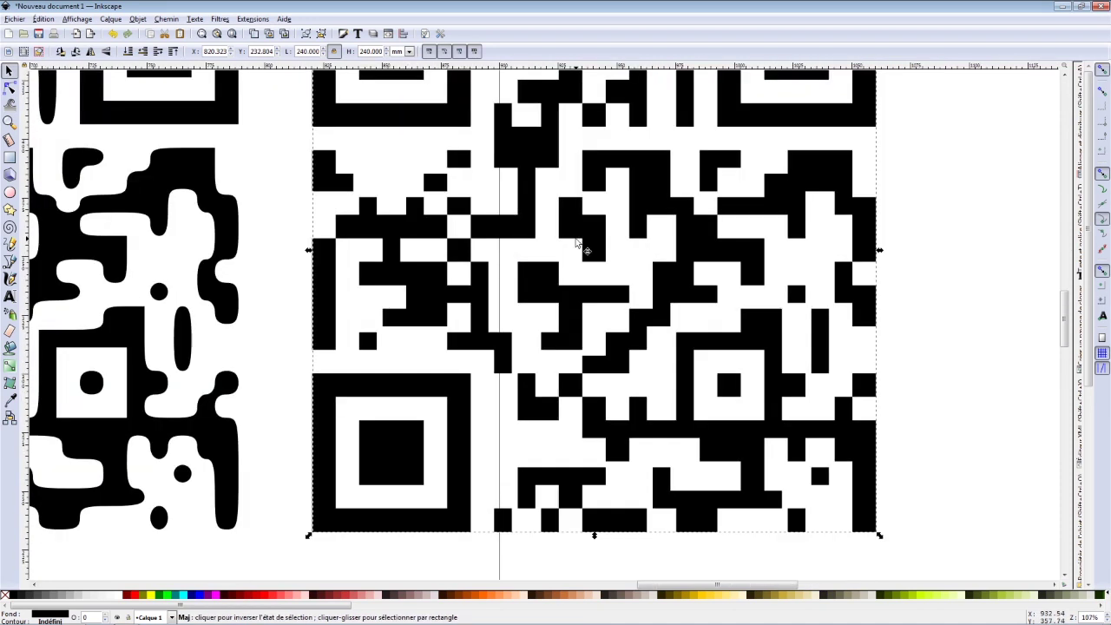
scroll(580, 246, "down", 1, "ctrl")
scroll(583, 249, "down", 1, "ctrl")
scroll(562, 257, "down", 1, "ctrl")
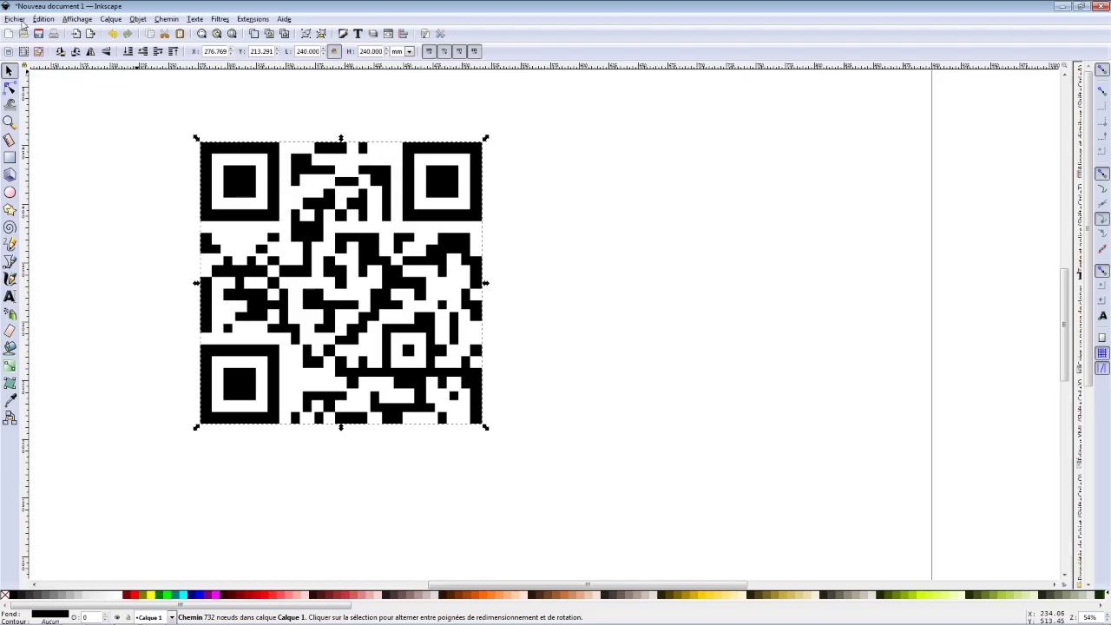
Start a Save As in AutoCAD DXF R14 format with the file name QRCODE
left_click(15, 19)
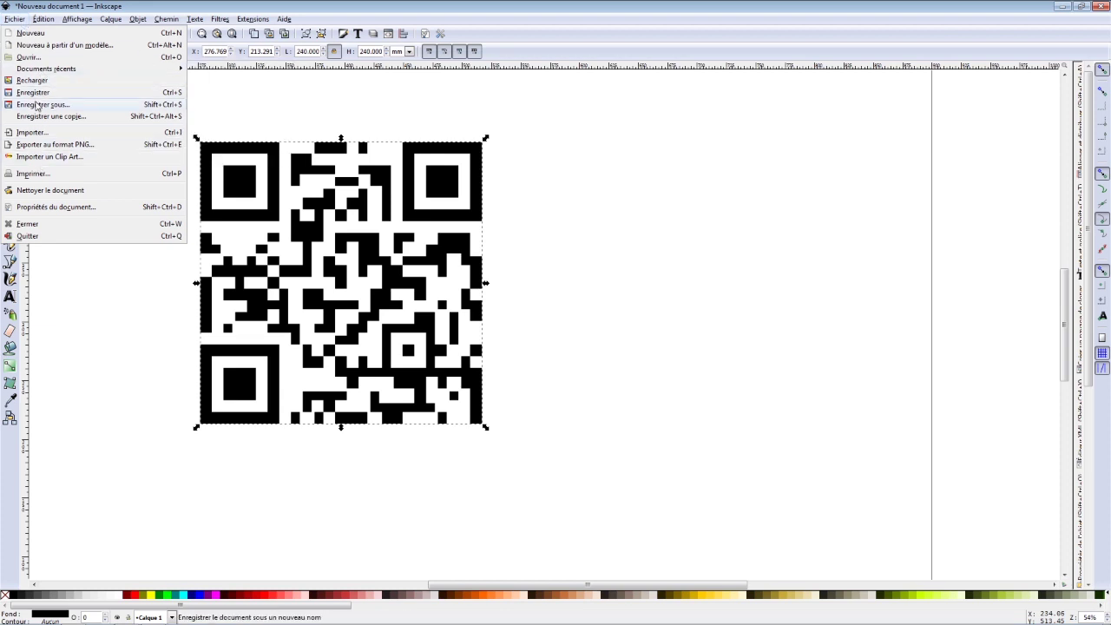
left_click(130, 105)
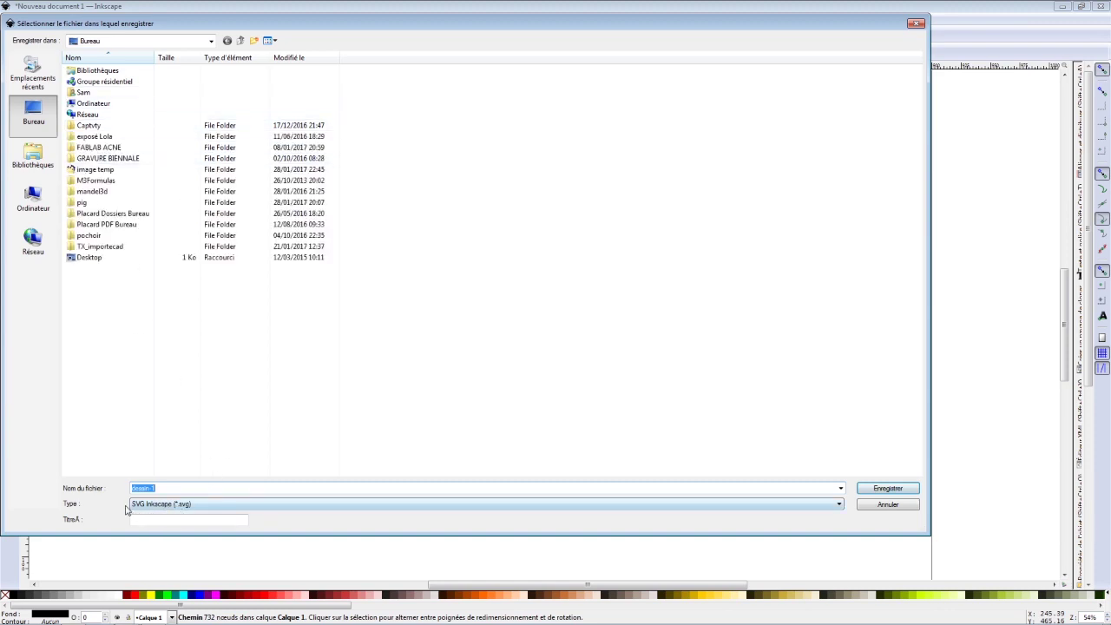
left_click(172, 505)
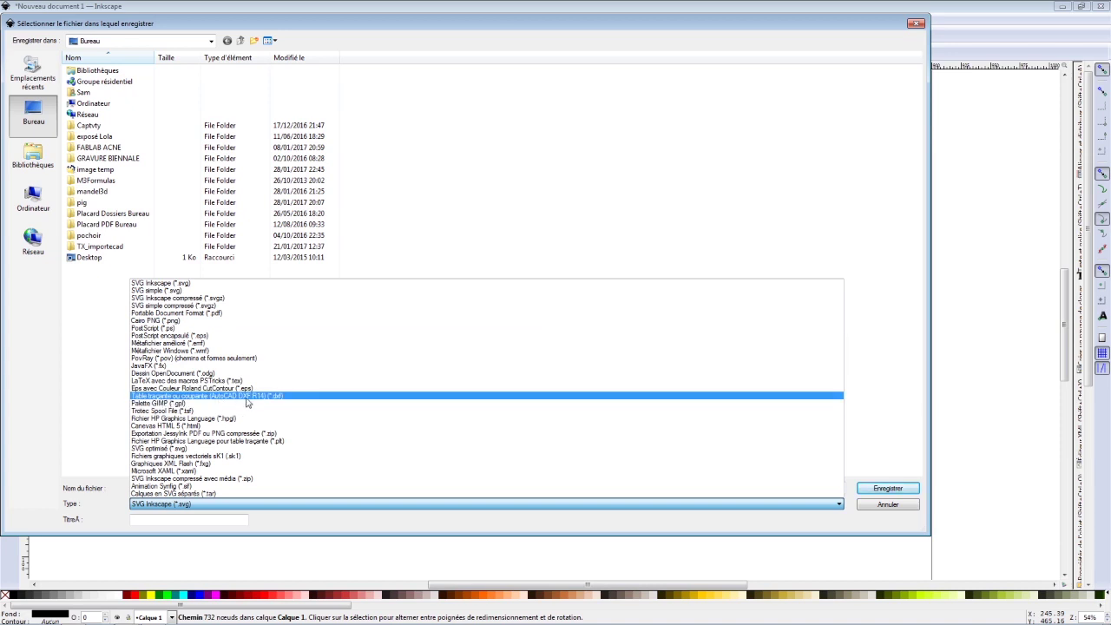
left_click(254, 396)
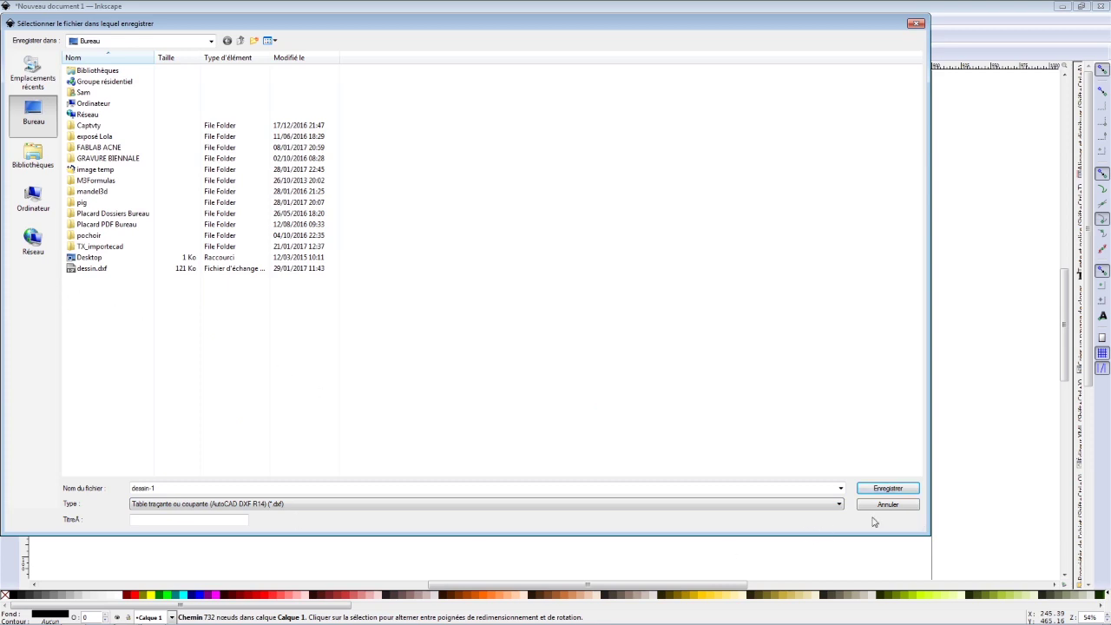
double_click(183, 486)
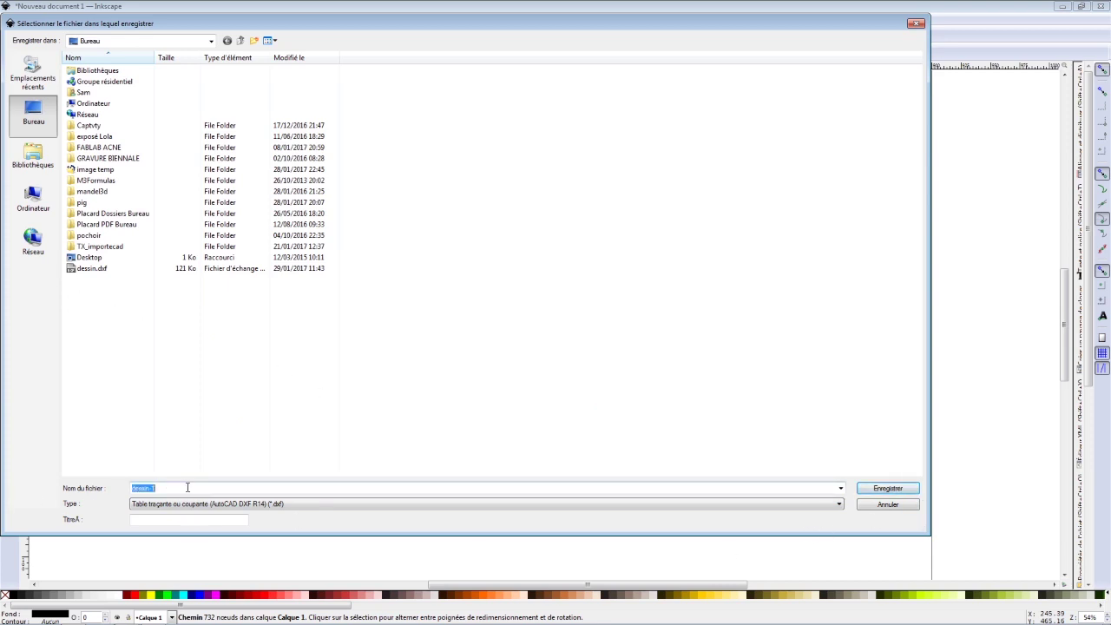
type("QRCODE")
Confirm the DXF save and try LWPOLYLINE on, base unit pt and Latin 1 encoding
left_click(886, 486)
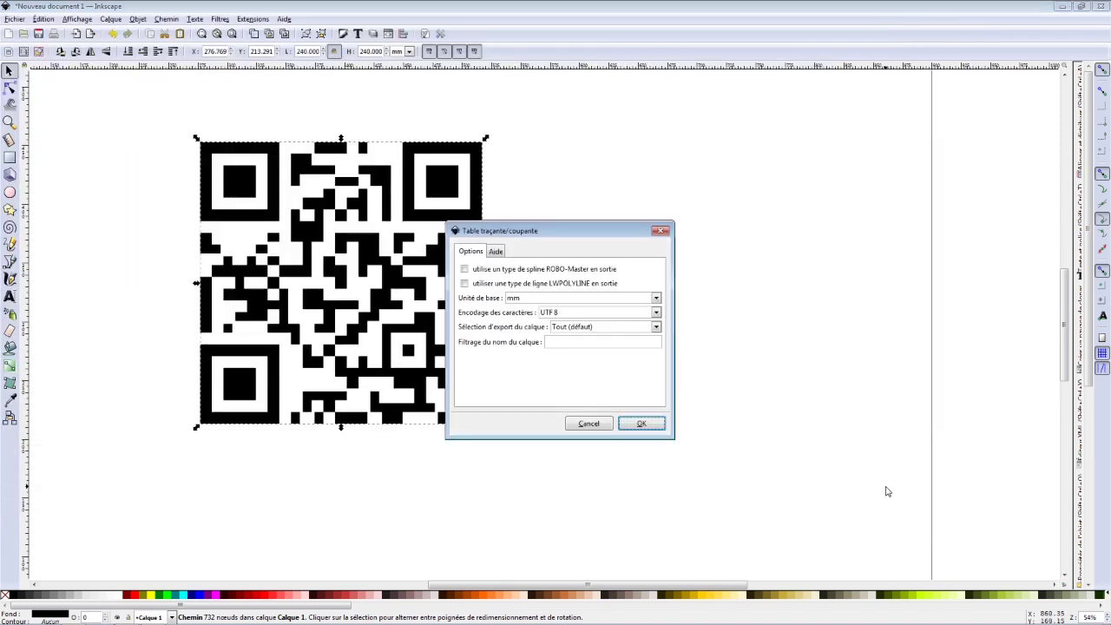
left_click_drag(522, 223, 584, 161)
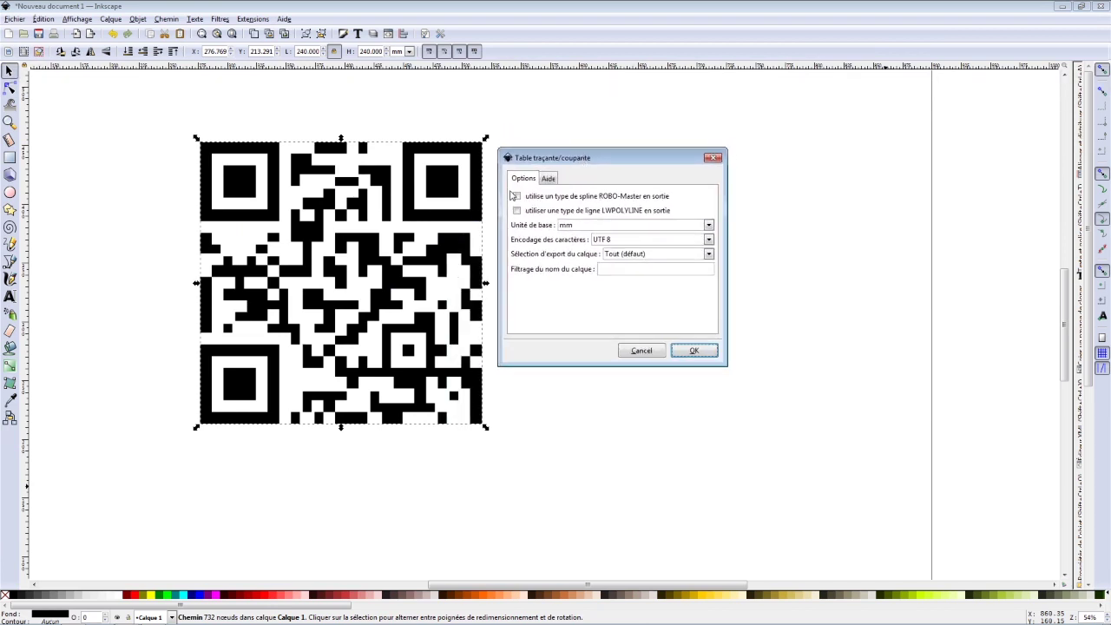
left_click(521, 210)
left_click(590, 225)
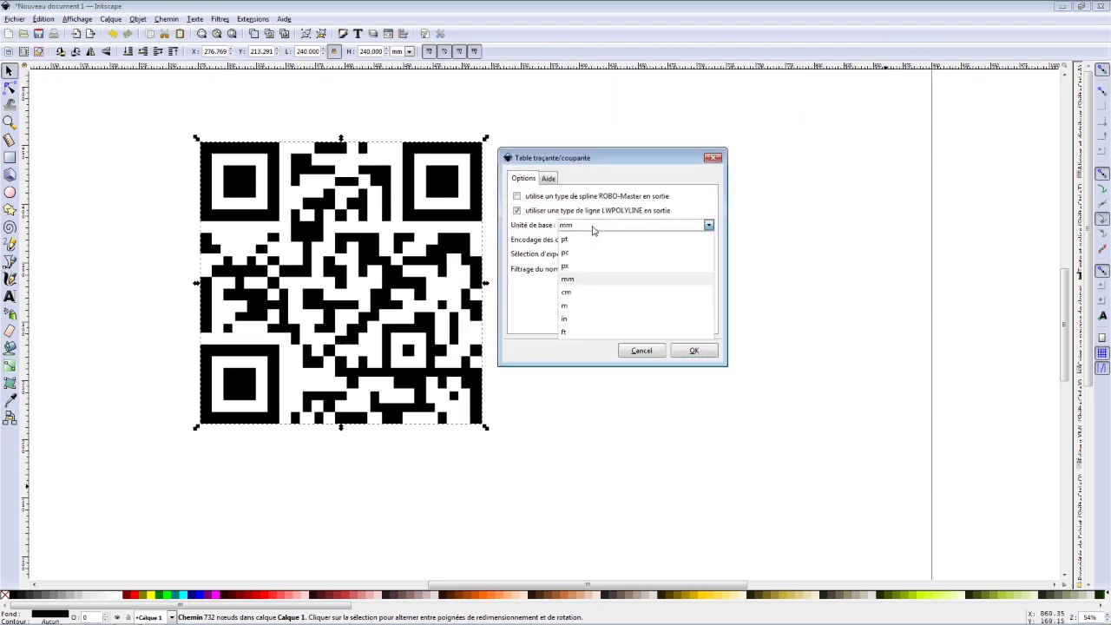
left_click(588, 244)
left_click(632, 240)
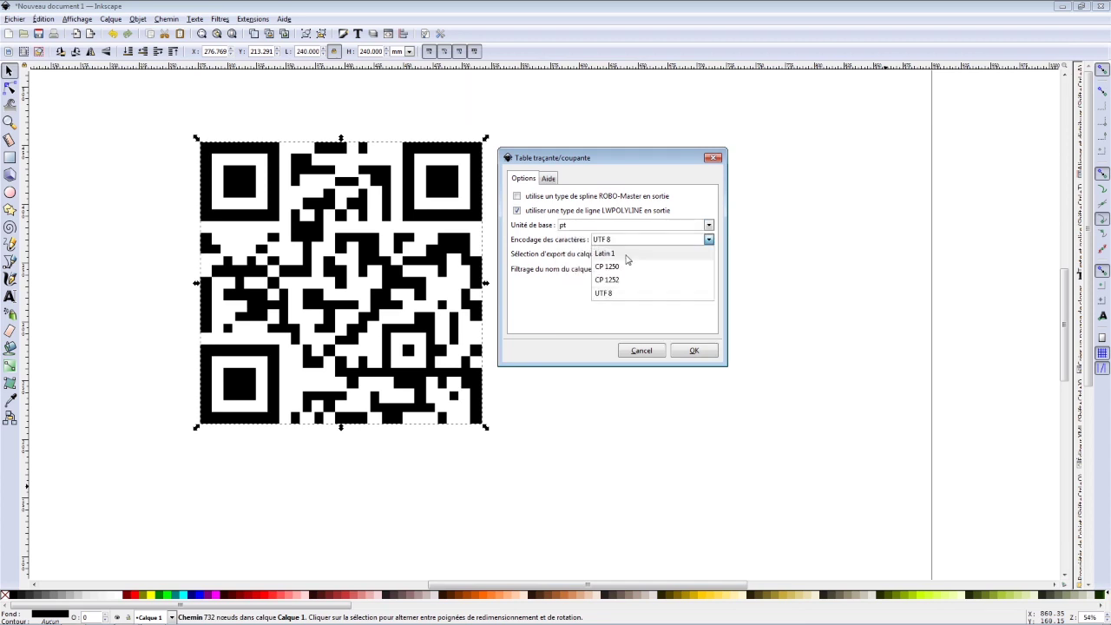
left_click(630, 257)
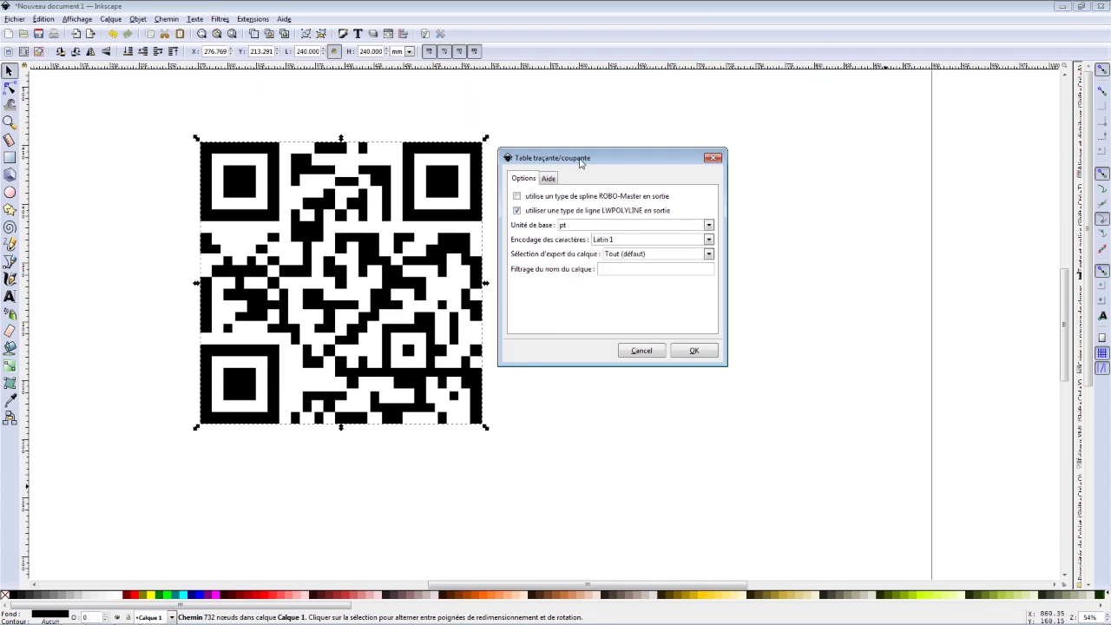
left_click_drag(580, 163, 580, 166)
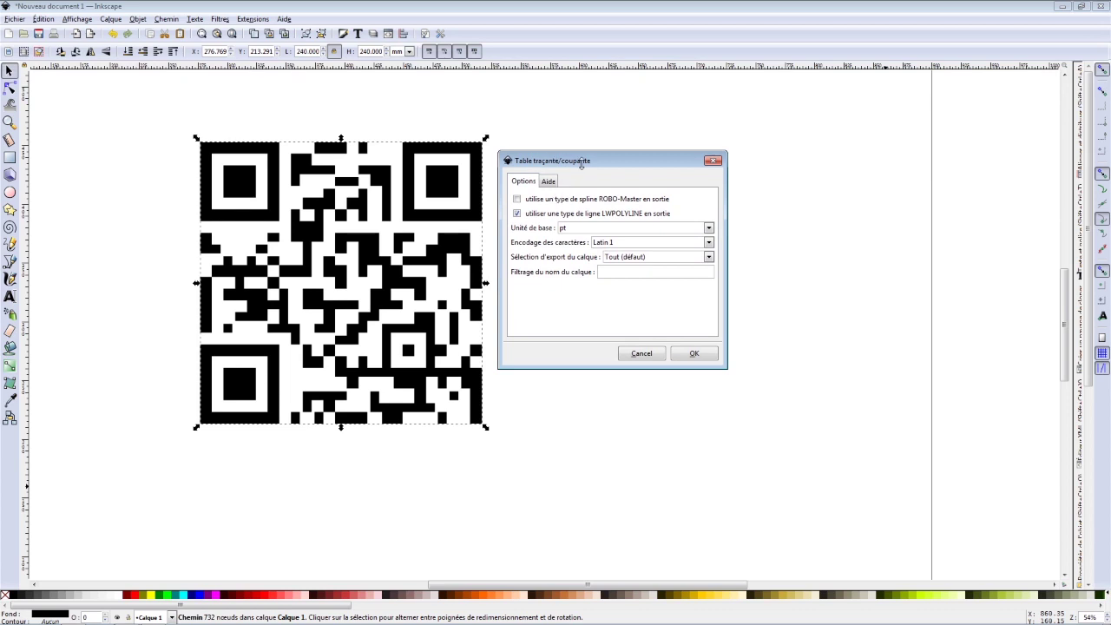
mouse_move(597, 160)
left_mouse_down()
mouse_move(622, 163)
mouse_move(598, 184)
left_mouse_up()
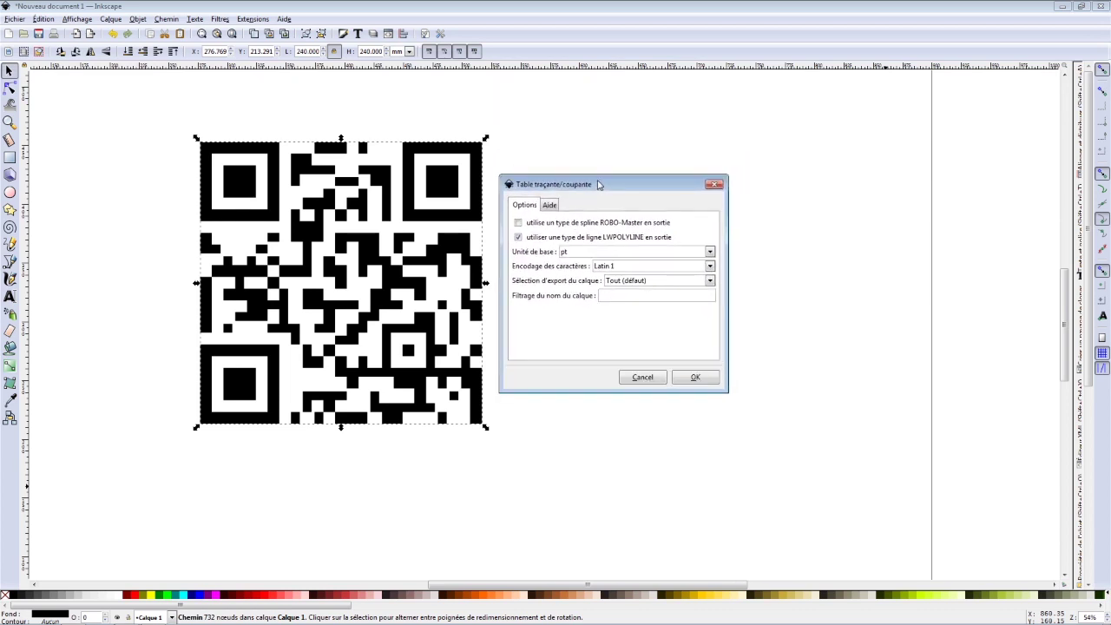
Set LWPOLYLINE off, base unit mm and UTF 8 encoding, then save QRCODE.dxf
left_click(519, 239)
left_click(588, 252)
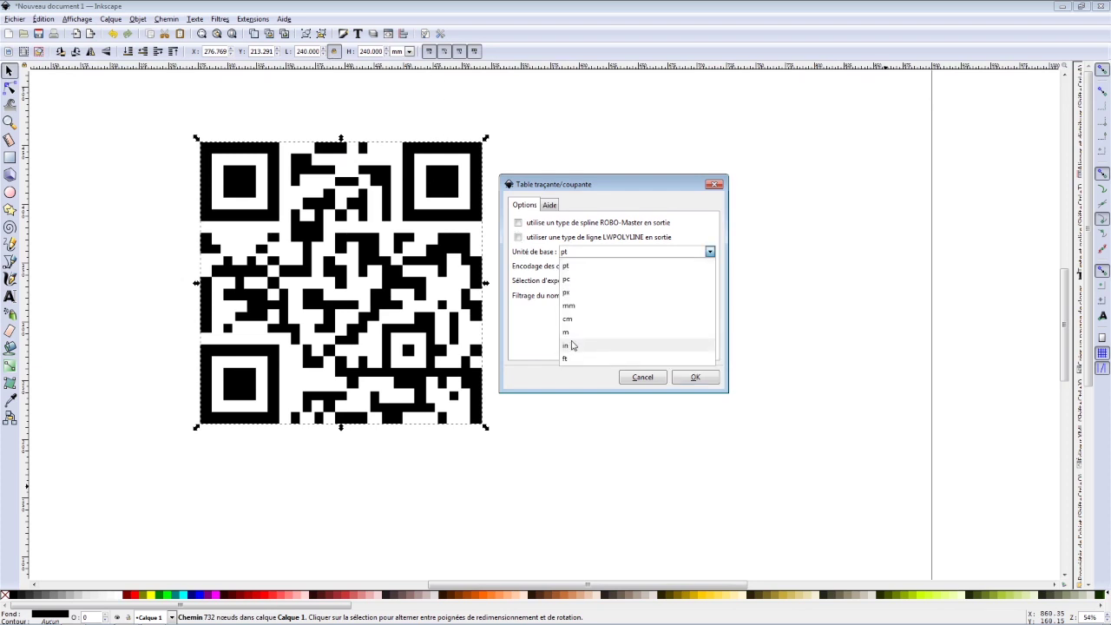
left_click(581, 305)
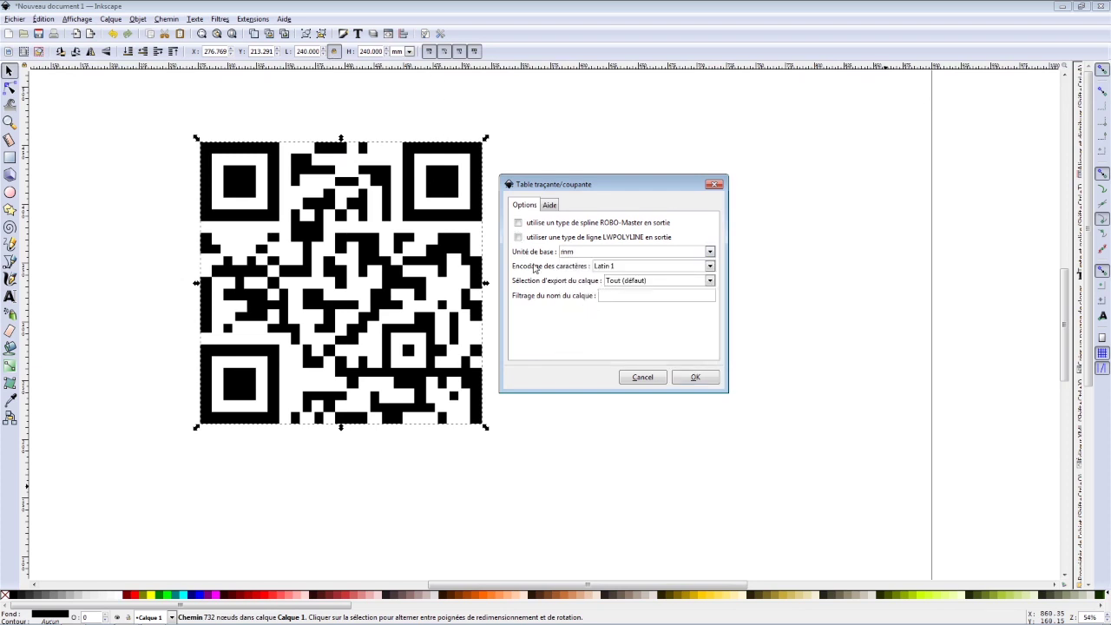
left_click(608, 267)
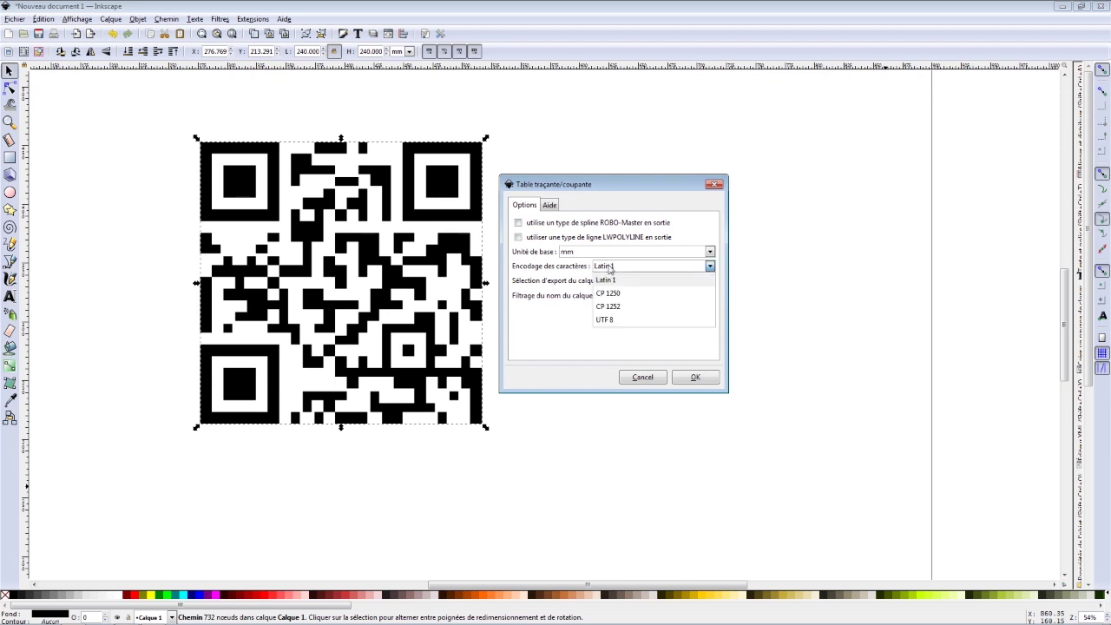
left_click(607, 321)
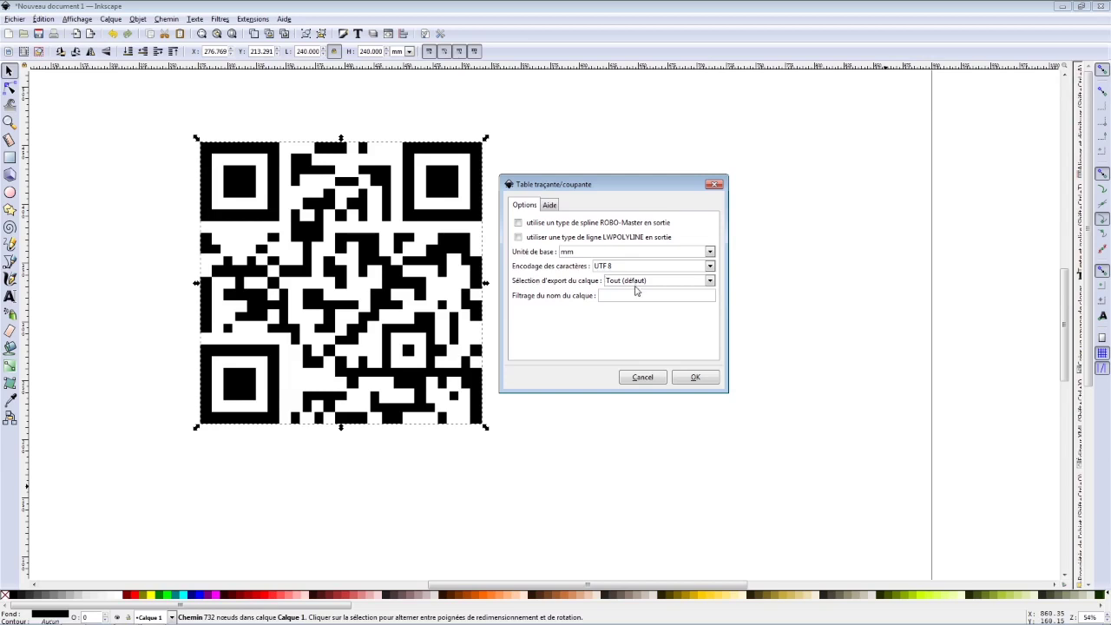
left_click(696, 379)
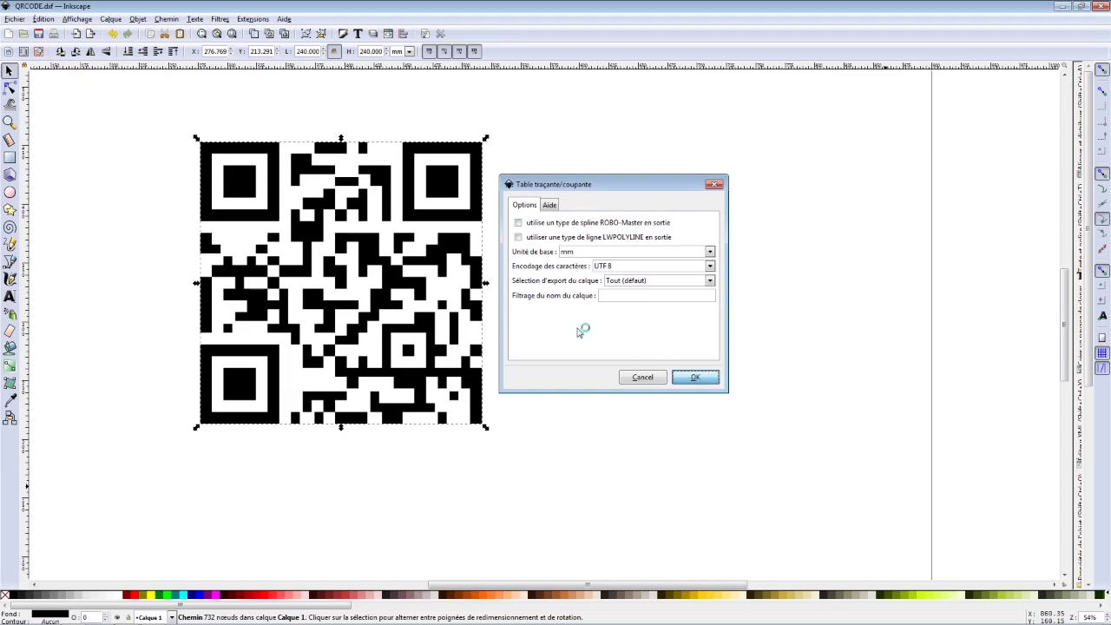
left_click(643, 368)
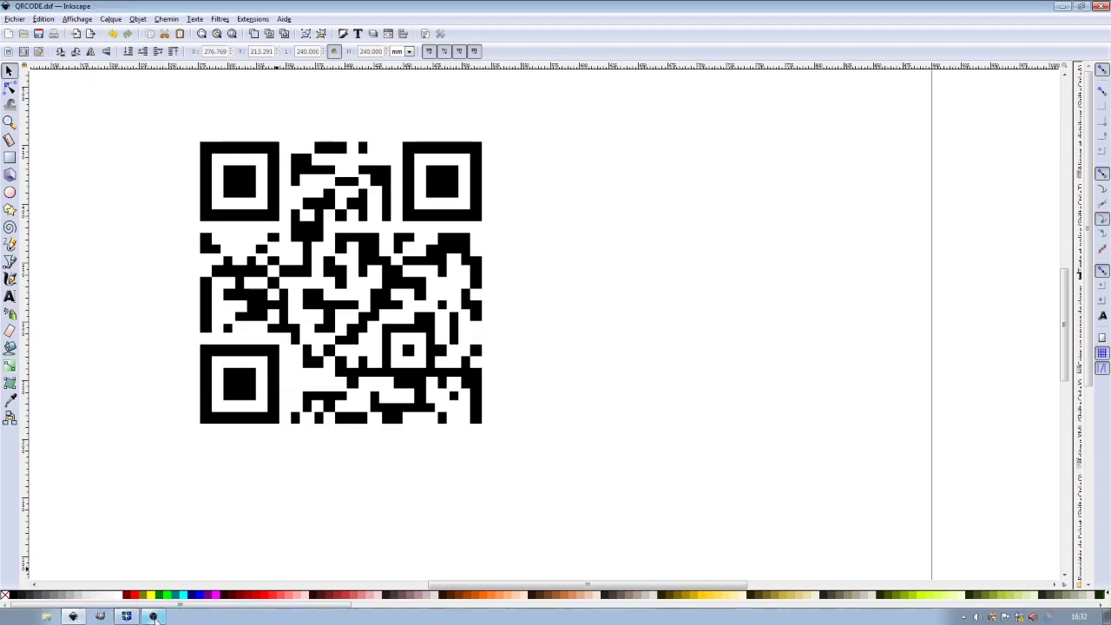
Import QRCODE.dxf into LaserCut 5.3, accepting the size warning, as paths on a Cut layer
left_click(126, 616)
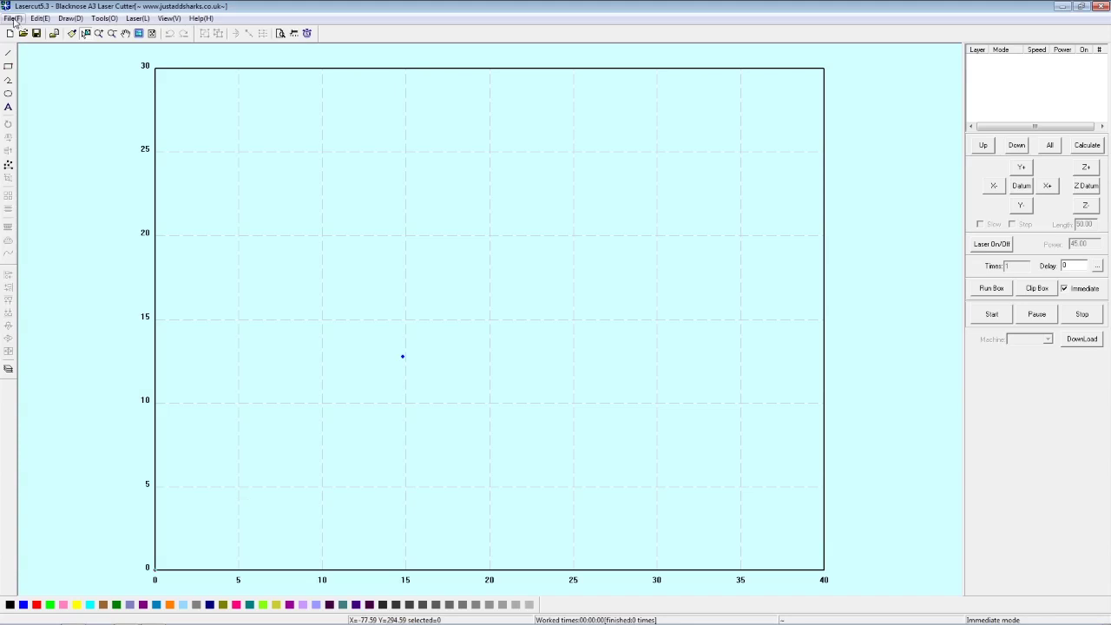
left_click(13, 19)
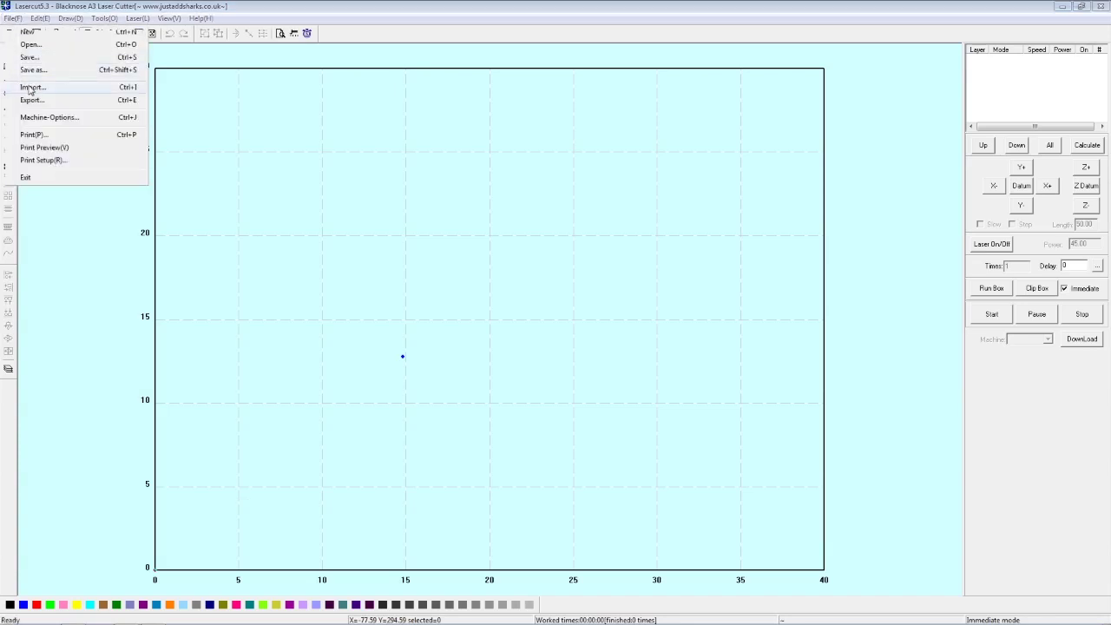
left_click(32, 88)
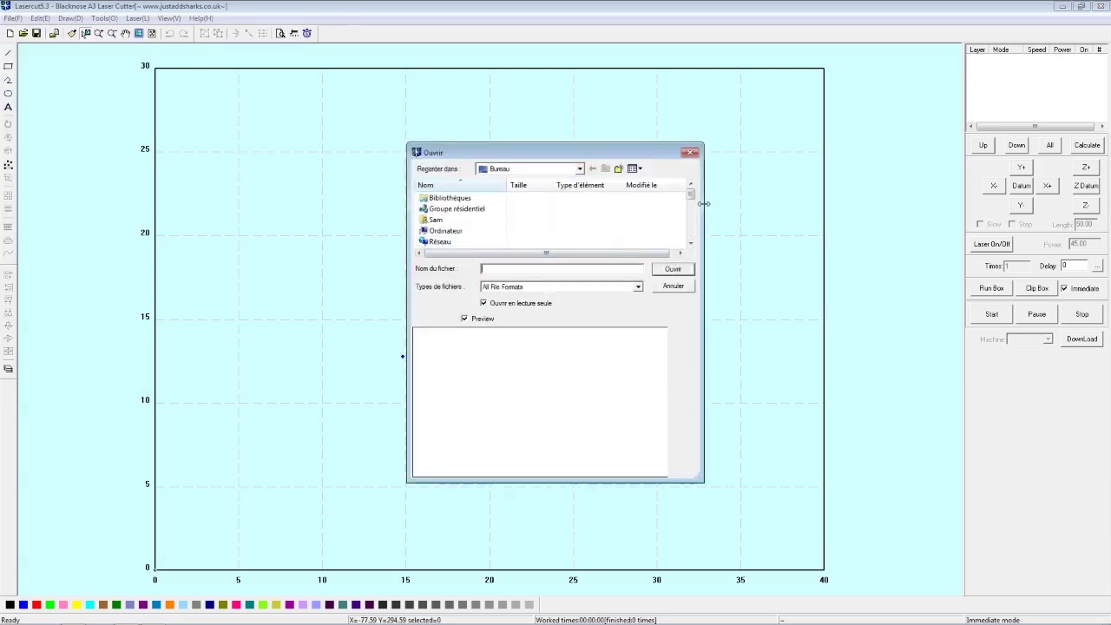
left_click_drag(691, 196, 692, 234)
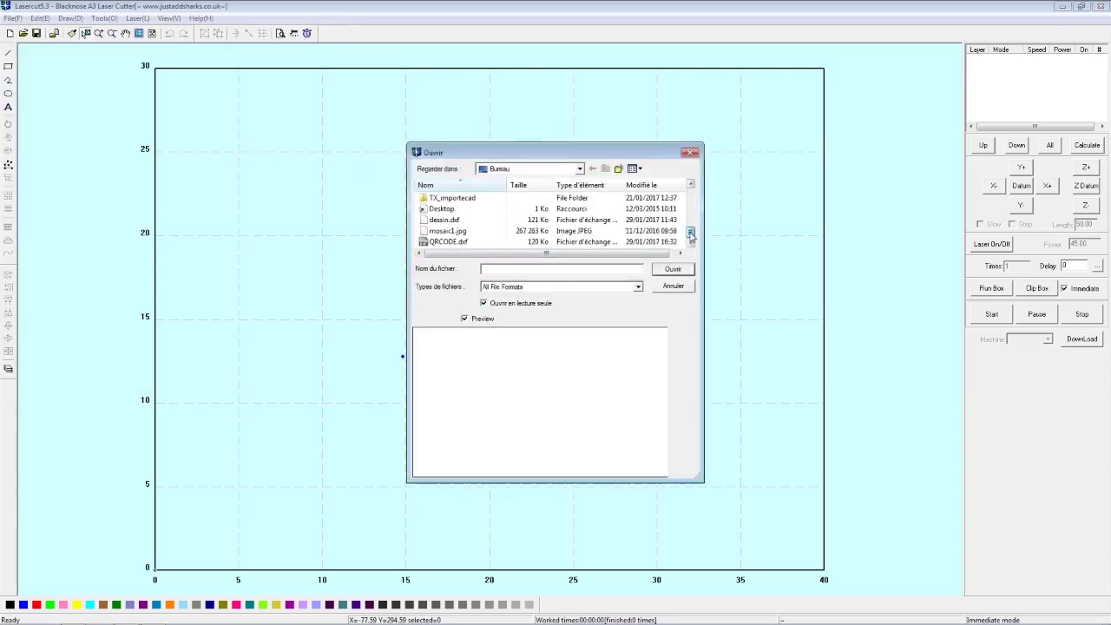
double_click(436, 242)
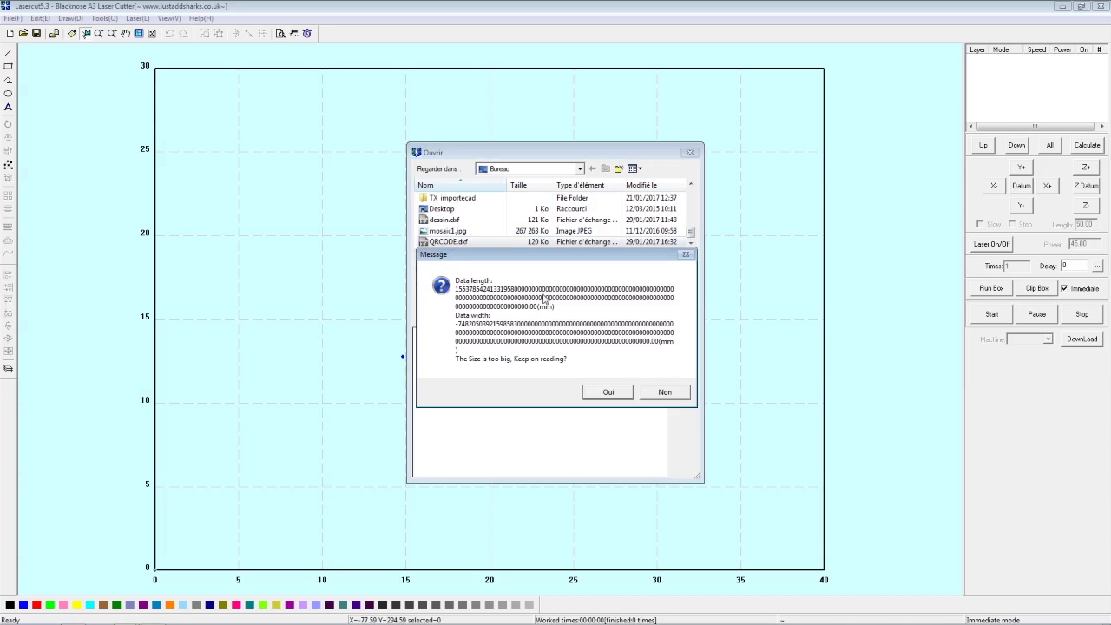
left_click(608, 395)
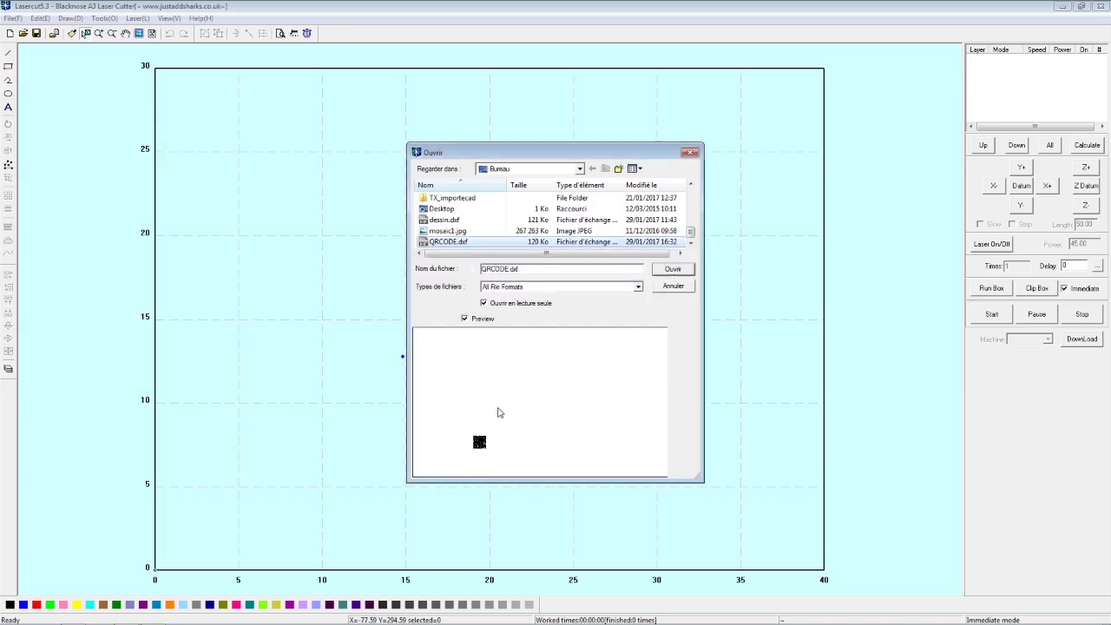
left_click(676, 270)
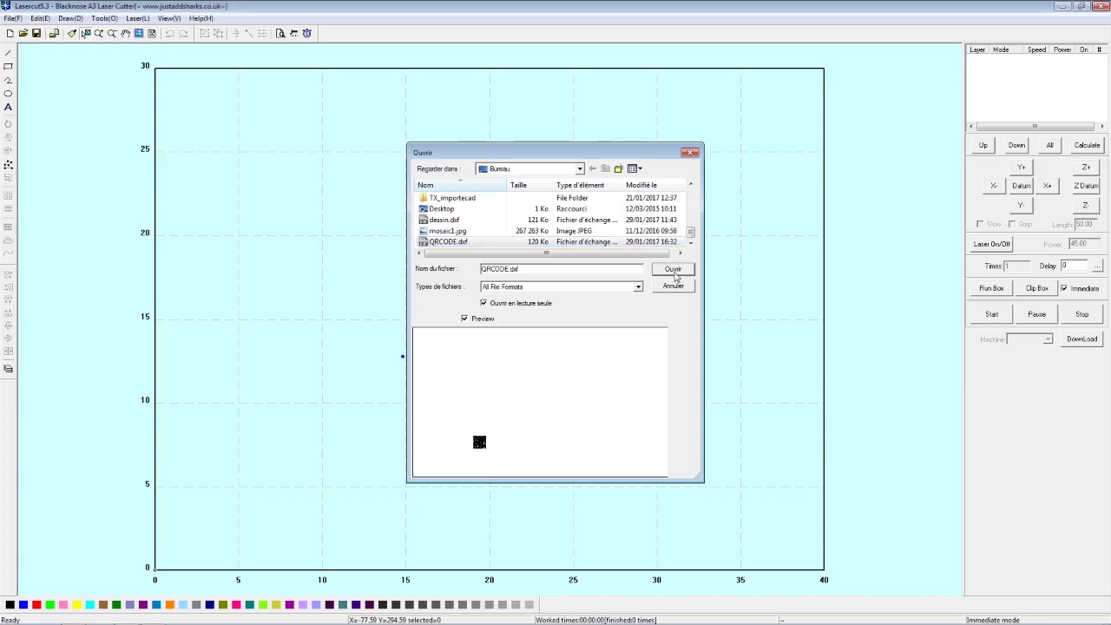
left_click(161, 205)
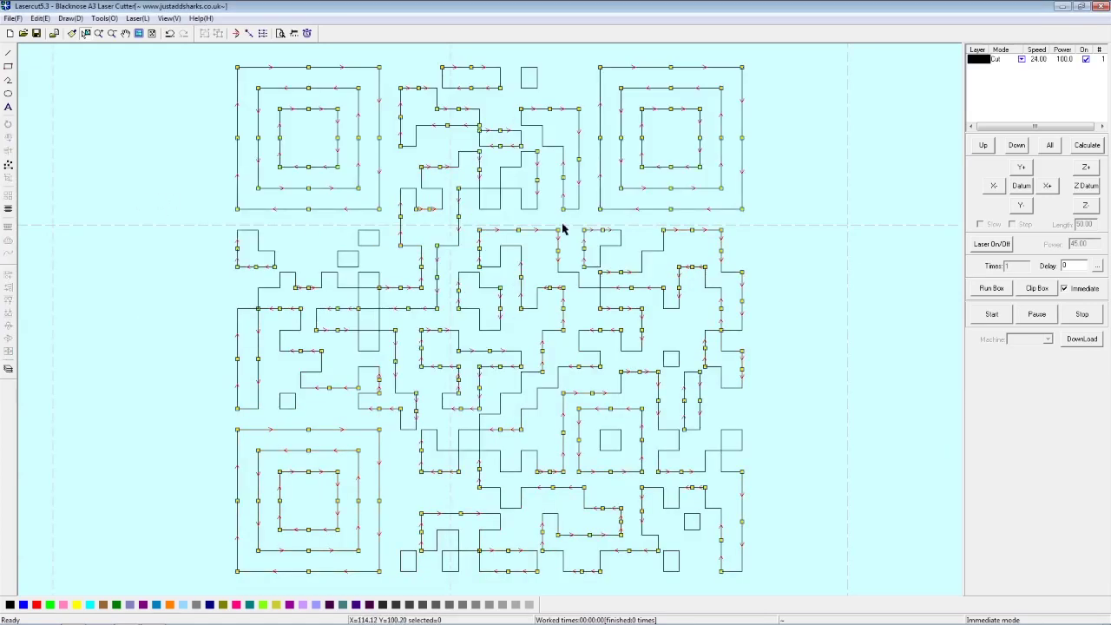
scroll(718, 227, "down", 2)
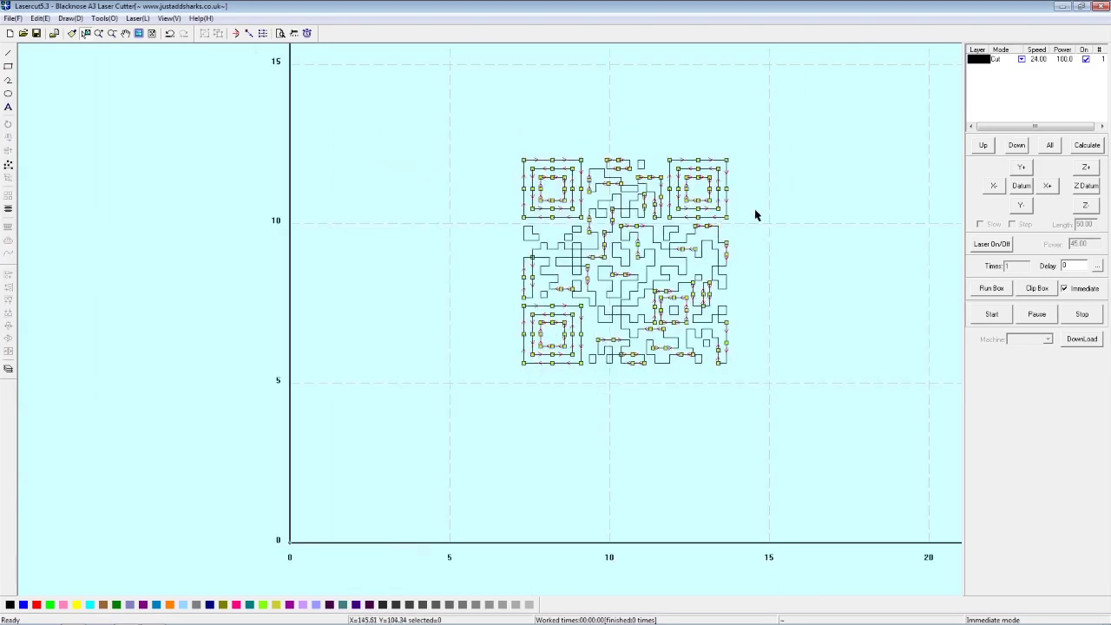
scroll(866, 148, "down", 1)
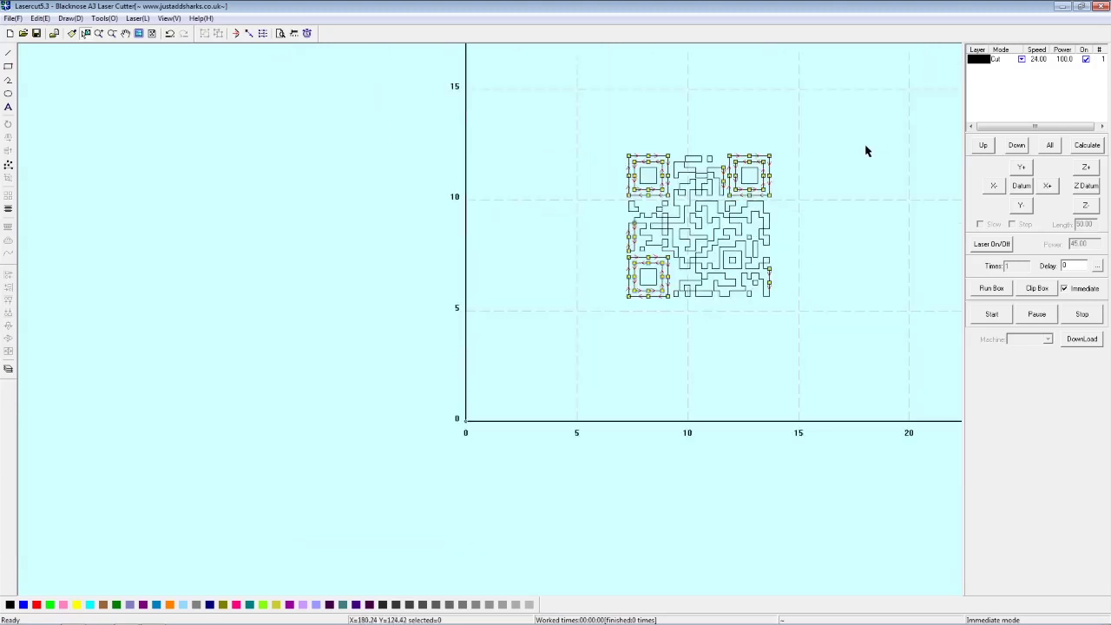
scroll(885, 122, "up", 2)
scroll(560, 304, "down", 1)
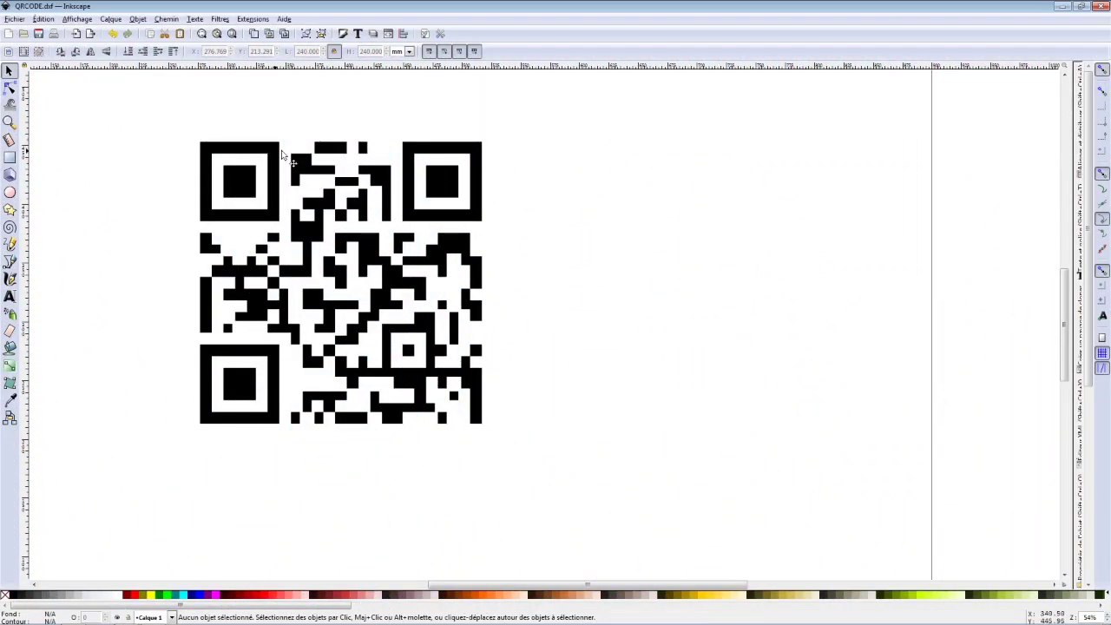
Select the 732-node QR code path in Inkscape's QRCODE.dxf drawing
left_click(291, 160)
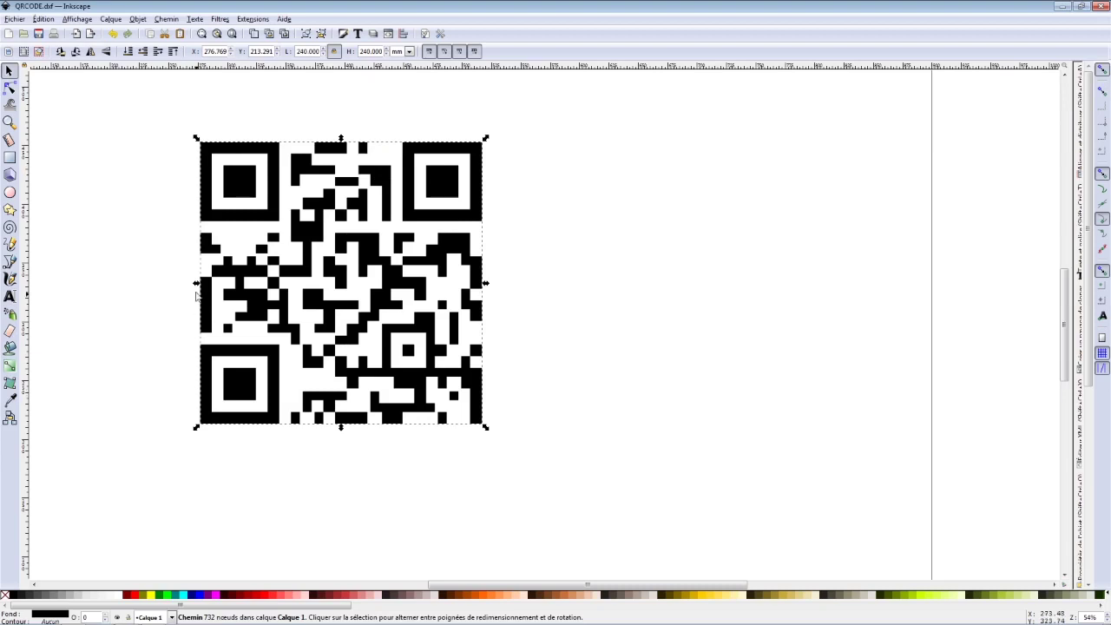